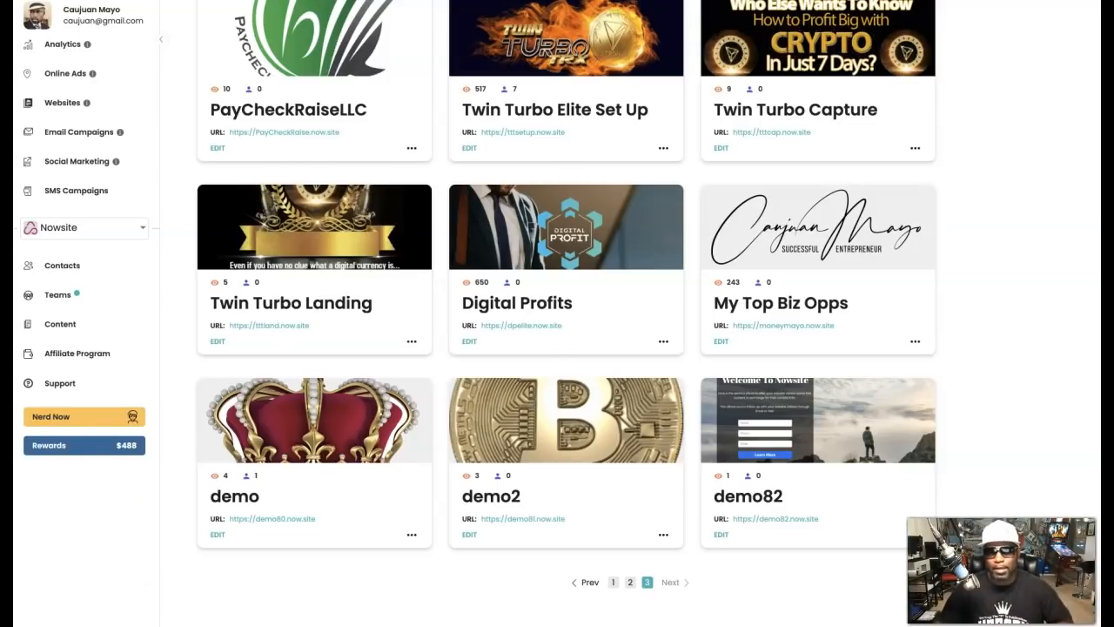
Open the My Top Biz Opps website for editing and go to the red question section above its footer.
{"action": "left_click", "coordinate": [754, 347]}
{"action": "left_click", "coordinate": [725, 344]}
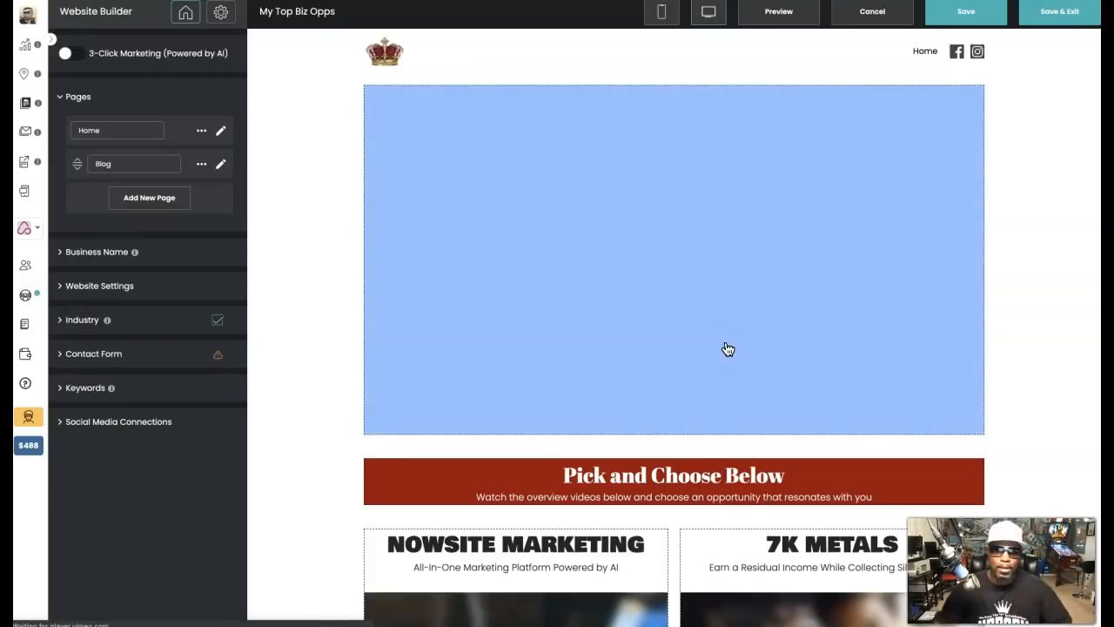
{"action": "left_click", "coordinate": [701, 409]}
{"action": "scroll", "coordinate": [701, 409], "scroll_direction": "down", "scroll_amount": 9}
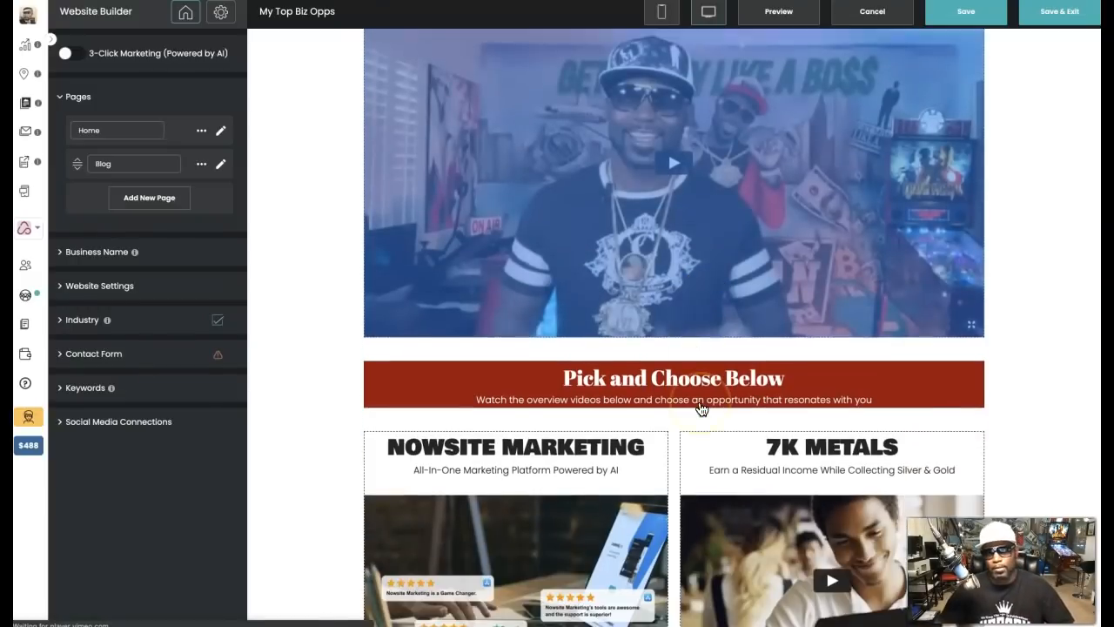
{"action": "scroll", "coordinate": [701, 409], "scroll_direction": "down", "scroll_amount": 10}
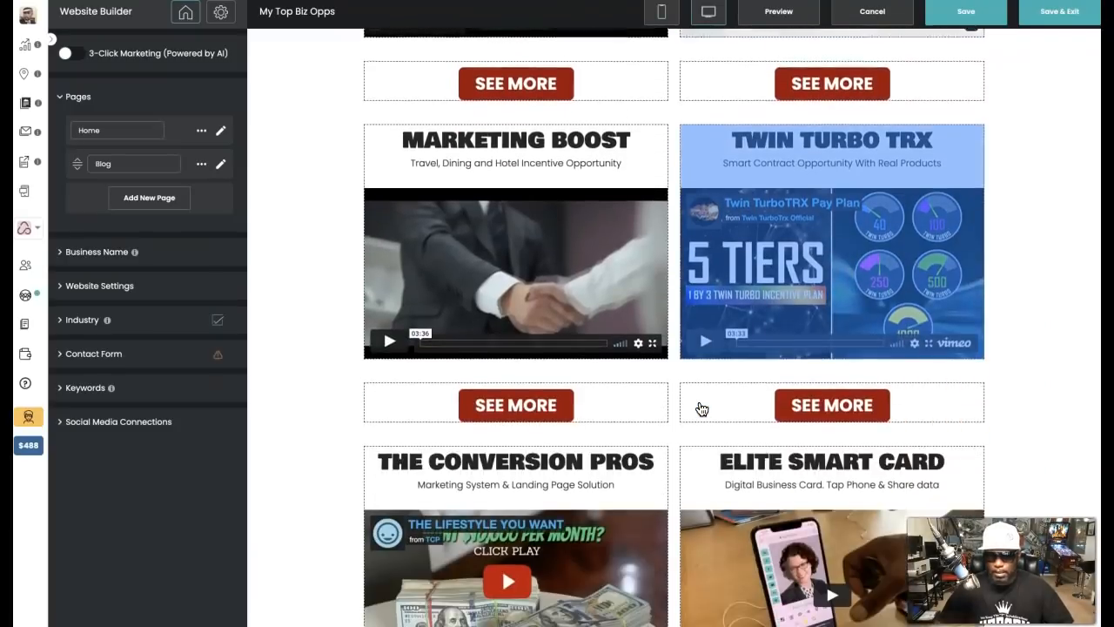
{"action": "scroll", "coordinate": [701, 409], "scroll_direction": "down", "scroll_amount": 1}
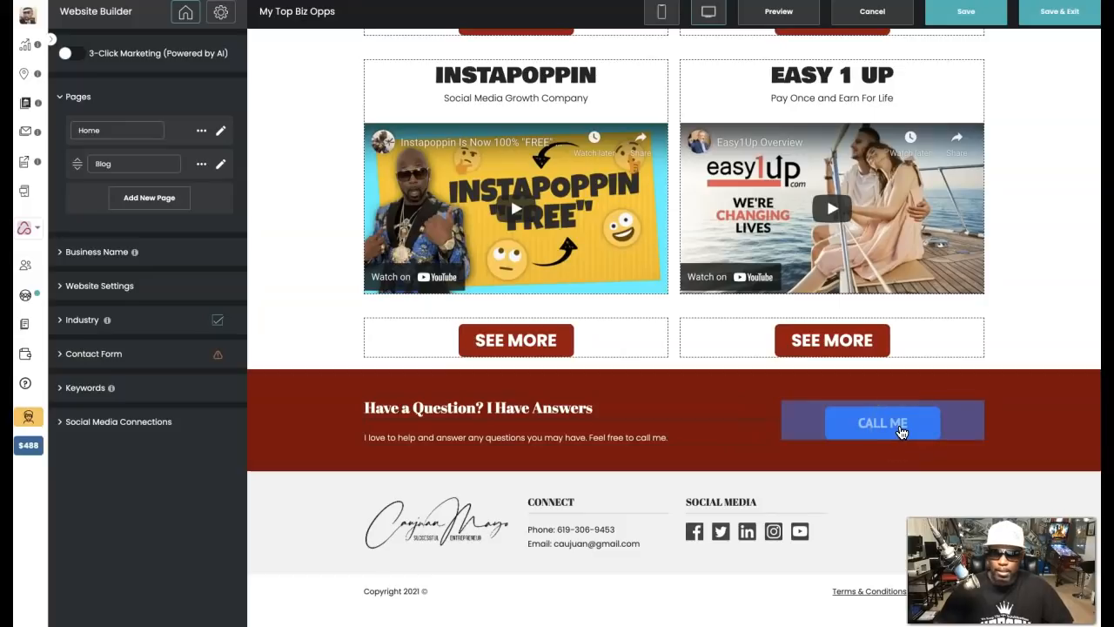
Inspect the content settings of the CALL ME button, the question headline and the sub-heading below it.
{"action": "left_click", "coordinate": [901, 433]}
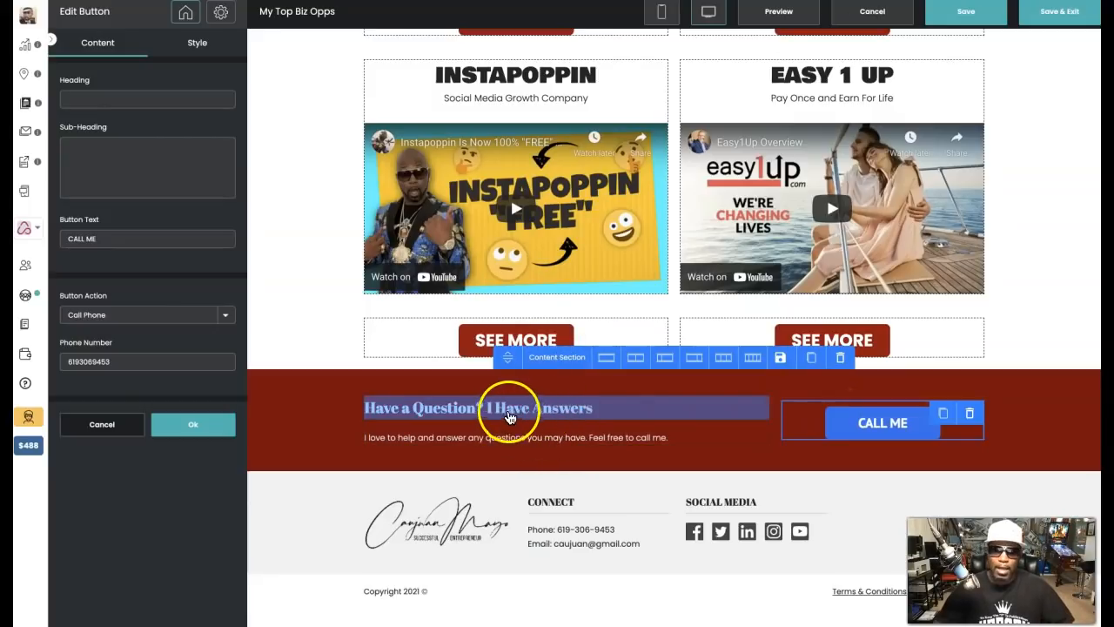
{"action": "left_click", "coordinate": [502, 411]}
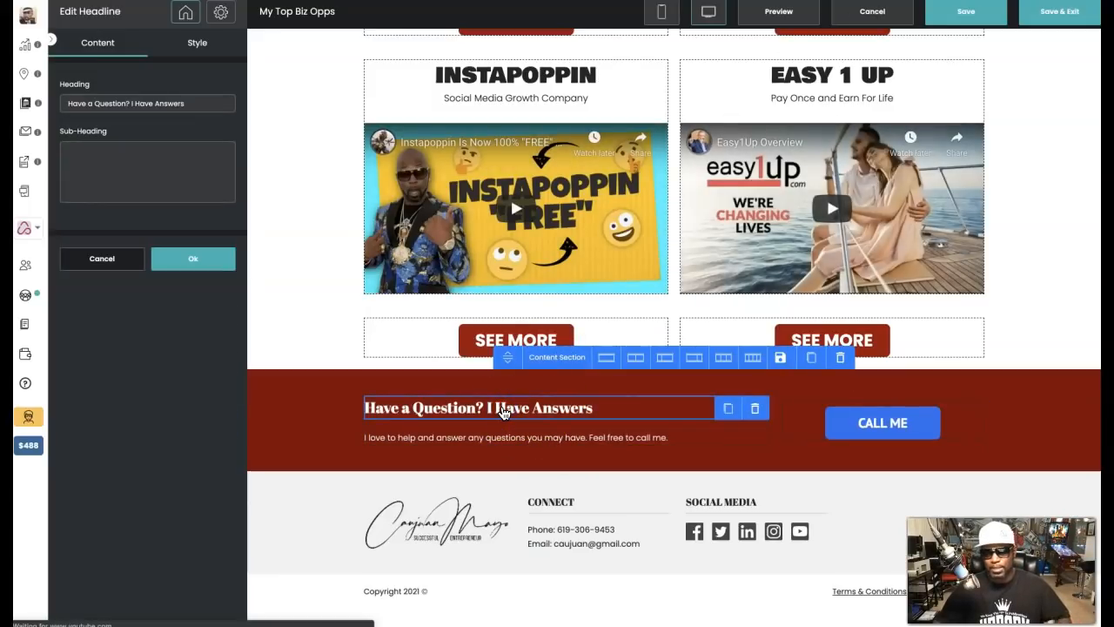
{"action": "left_click", "coordinate": [527, 409]}
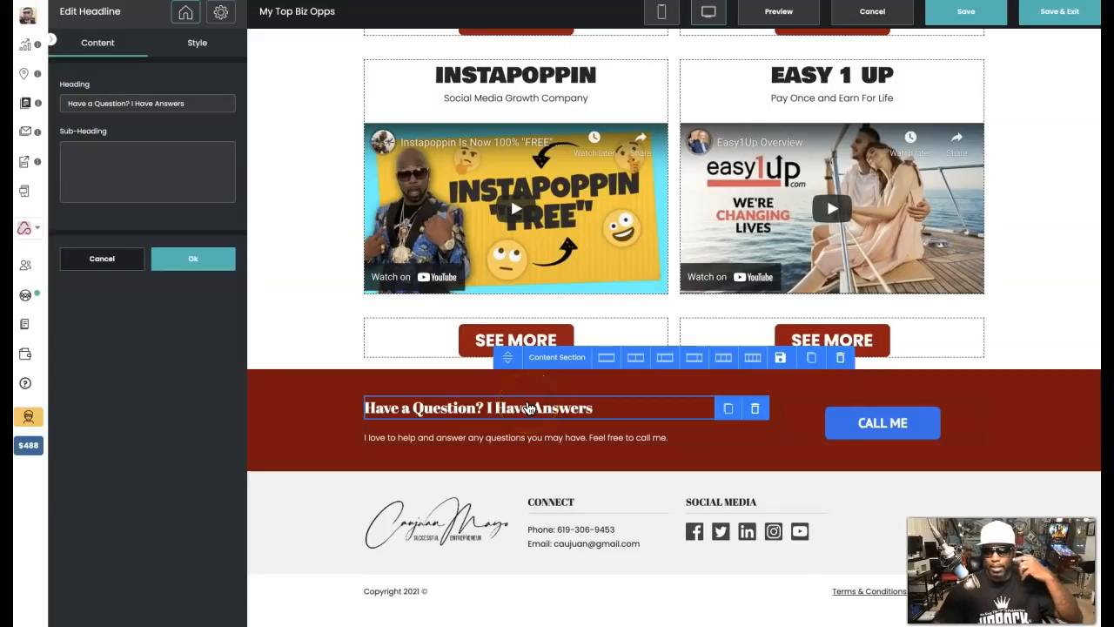
{"action": "left_click", "coordinate": [526, 409]}
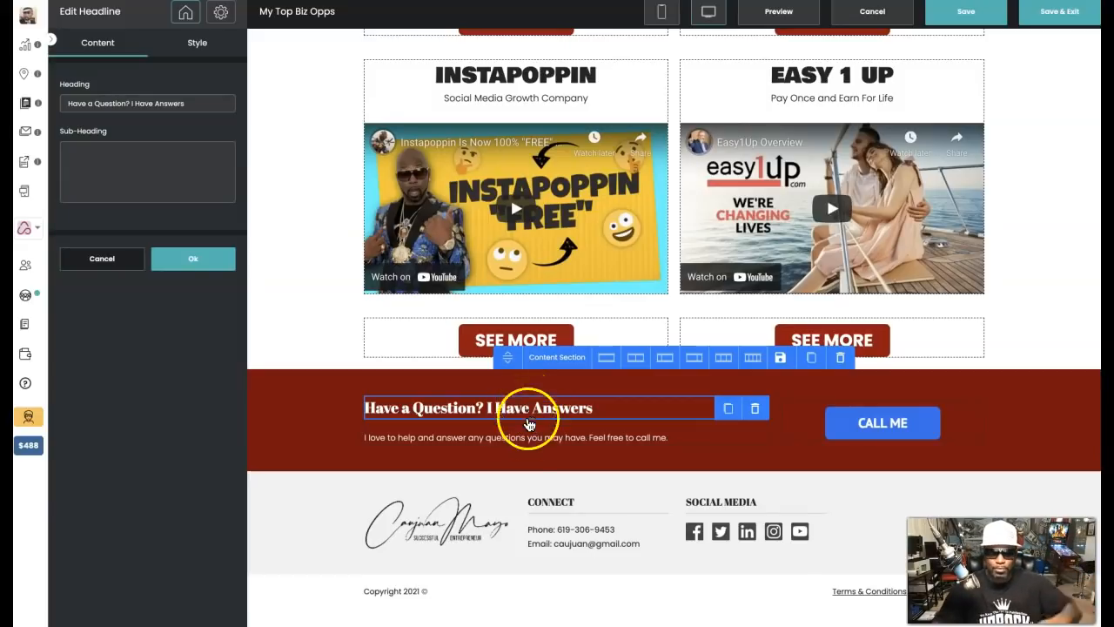
{"action": "left_click", "coordinate": [536, 444]}
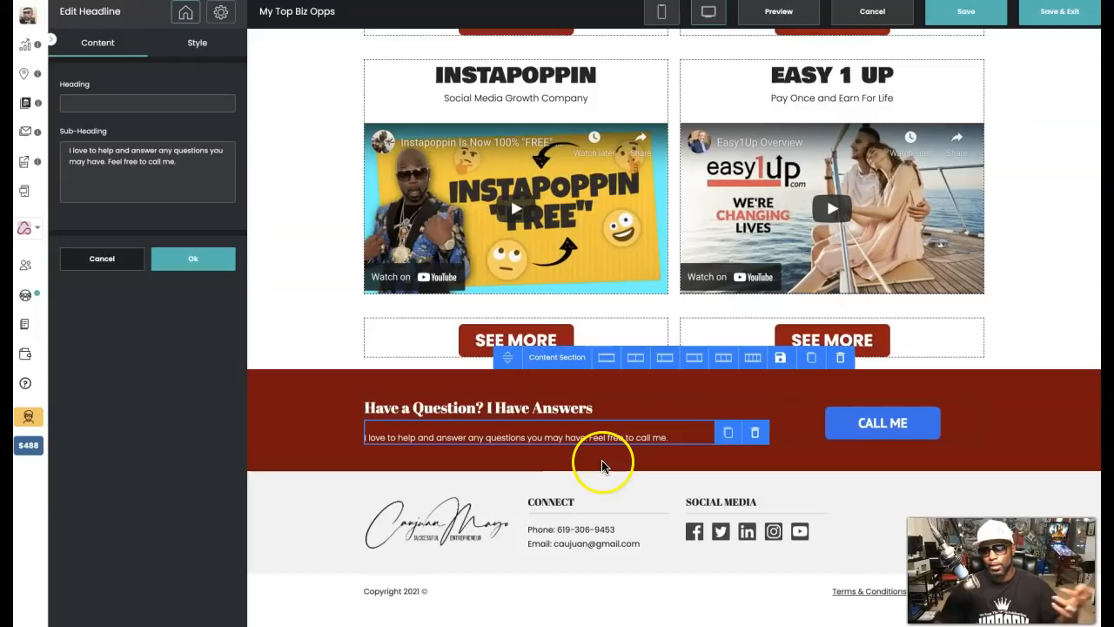
Add the "Have a Question? I Have Answers" section to the saved sections under the name "My Templates".
{"action": "left_click", "coordinate": [896, 422]}
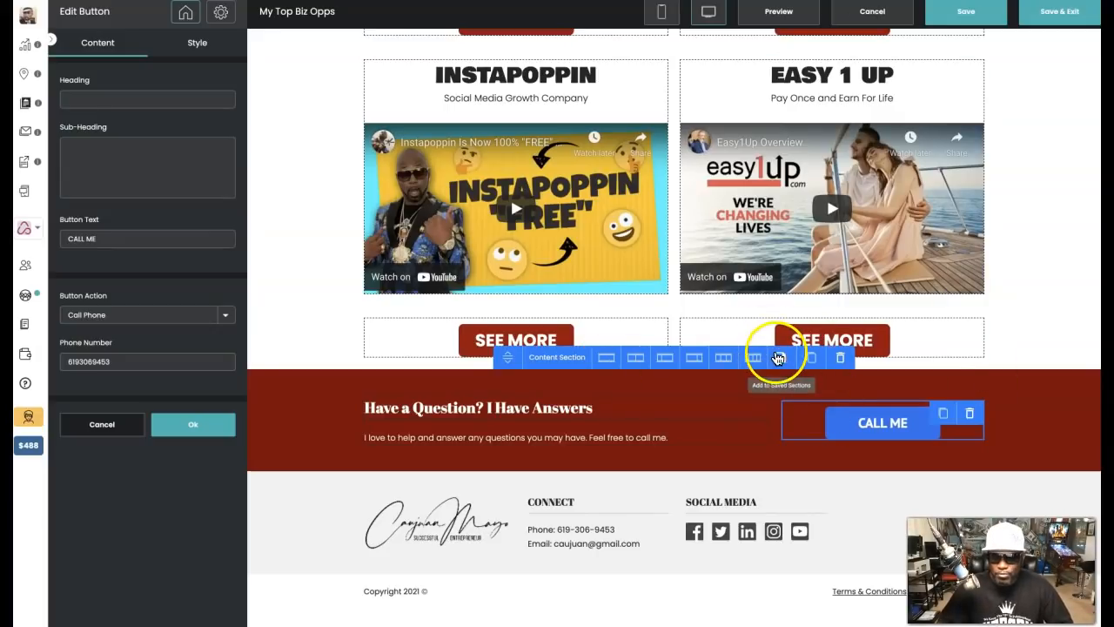
{"action": "left_click", "coordinate": [779, 362]}
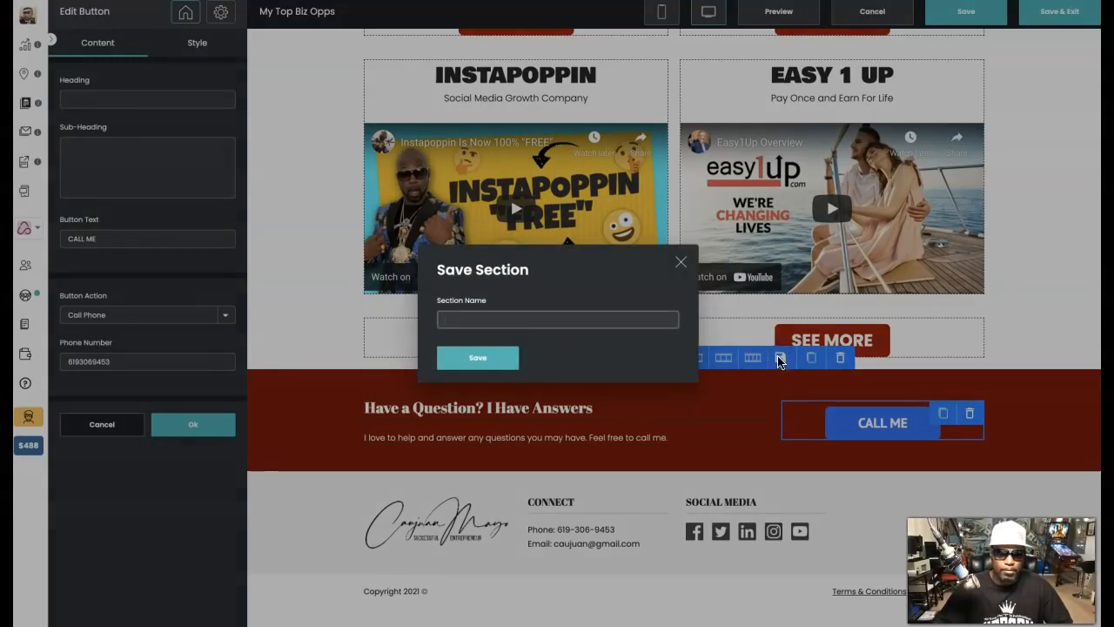
{"action": "left_click", "coordinate": [527, 319]}
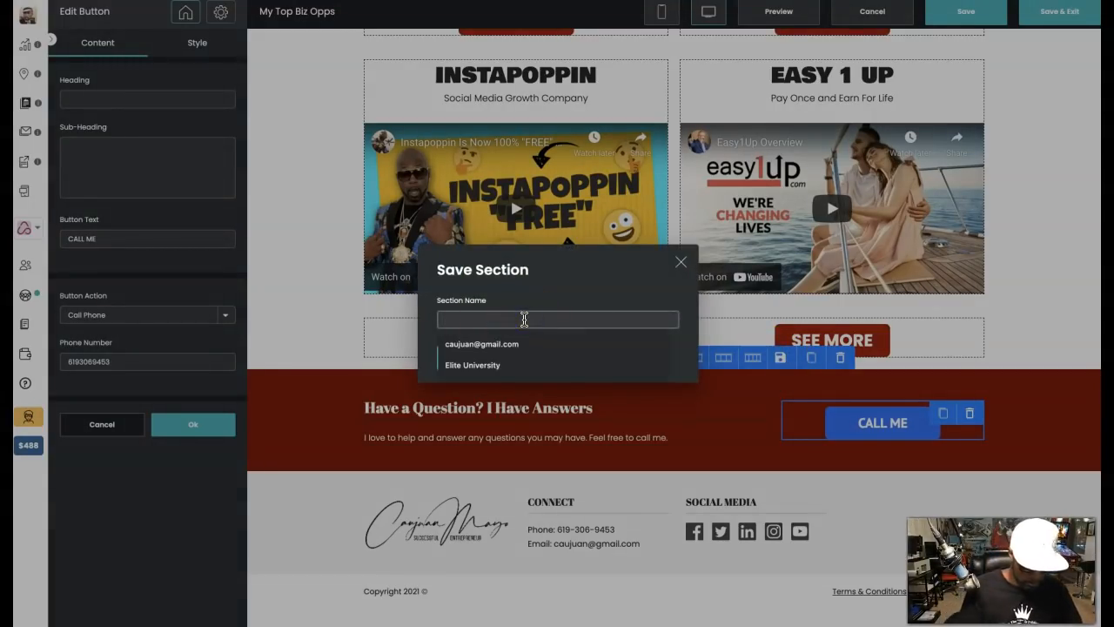
{"action": "type", "text": "M"}
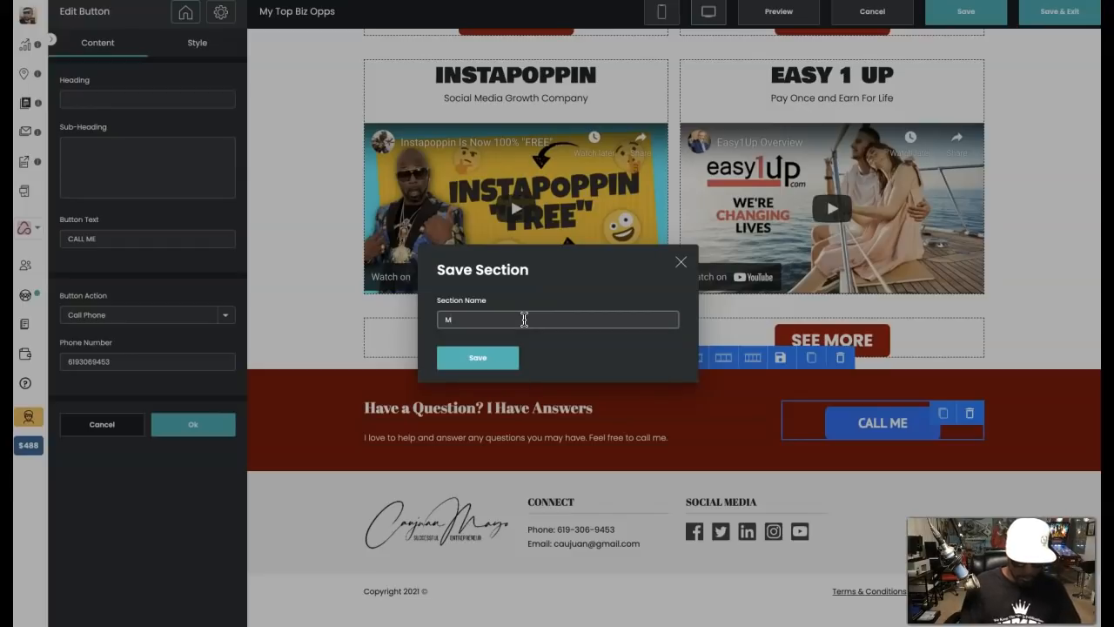
{"action": "type", "text": "y Templates"}
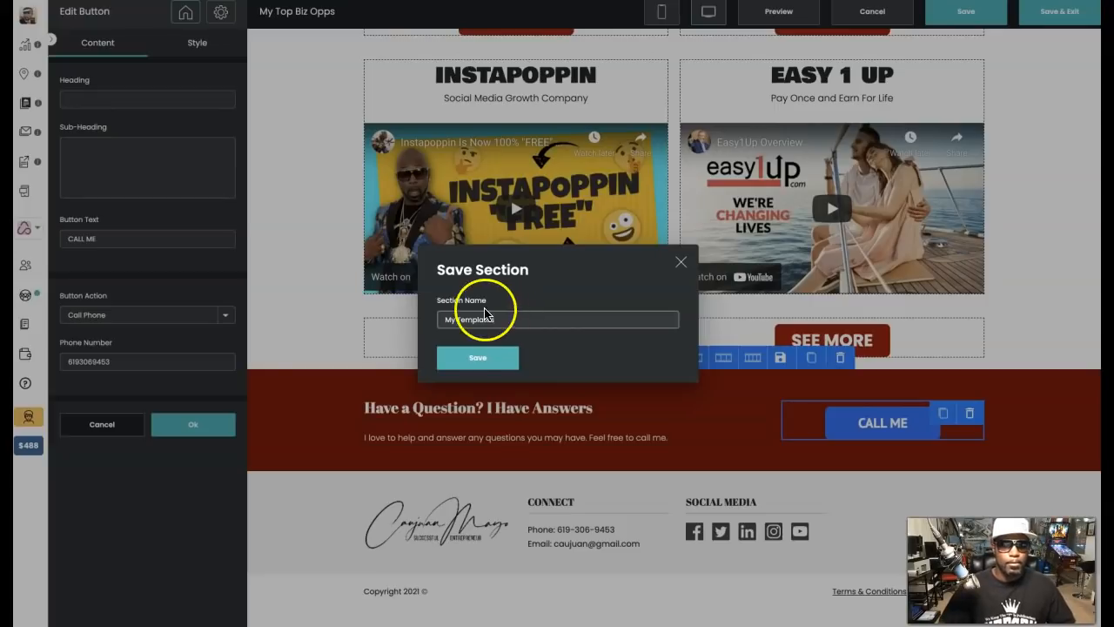
{"action": "left_click", "coordinate": [488, 364]}
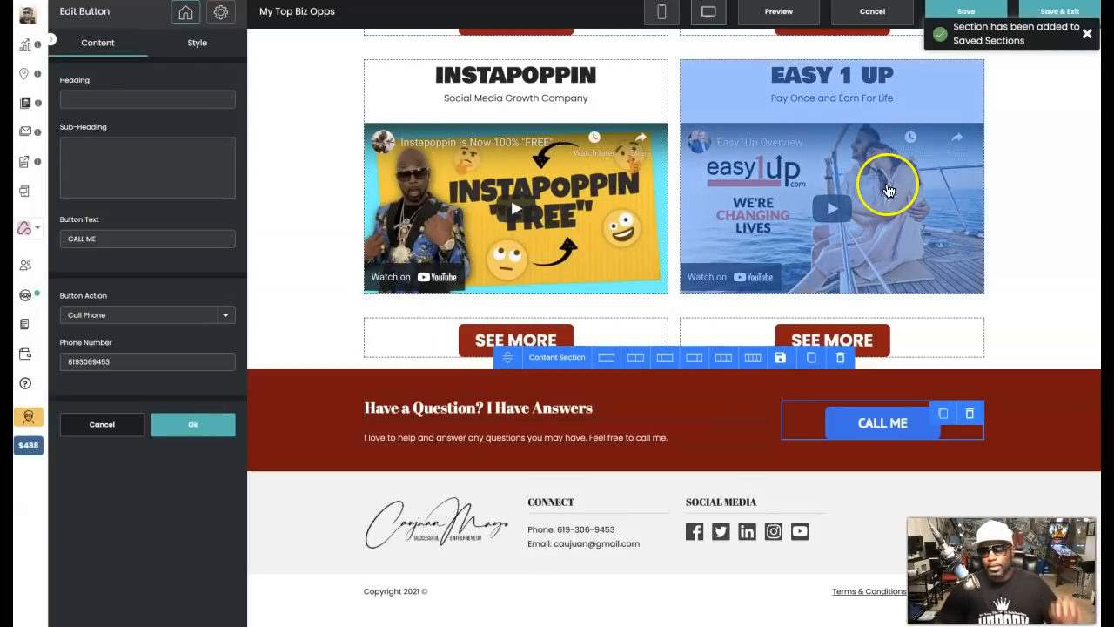
Return to the websites list and open the demo website for editing.
{"action": "scroll", "coordinate": [624, 183], "scroll_direction": "up", "scroll_amount": 2}
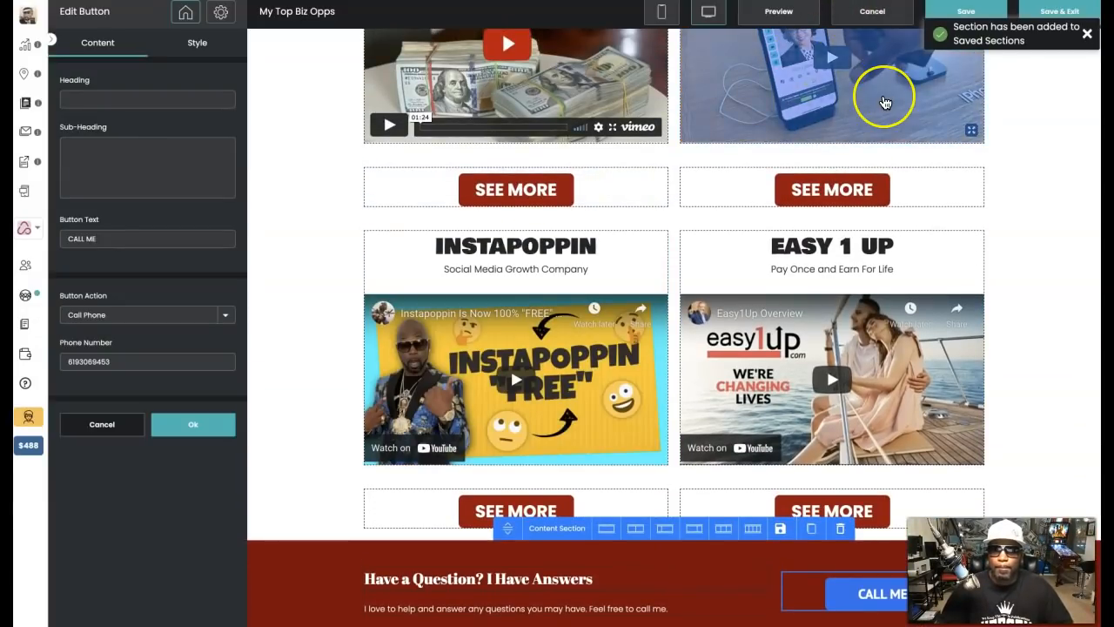
{"action": "scroll", "coordinate": [885, 102], "scroll_direction": "left", "scroll_amount": 5}
{"action": "scroll", "coordinate": [891, 184], "scroll_direction": "down", "scroll_amount": 2}
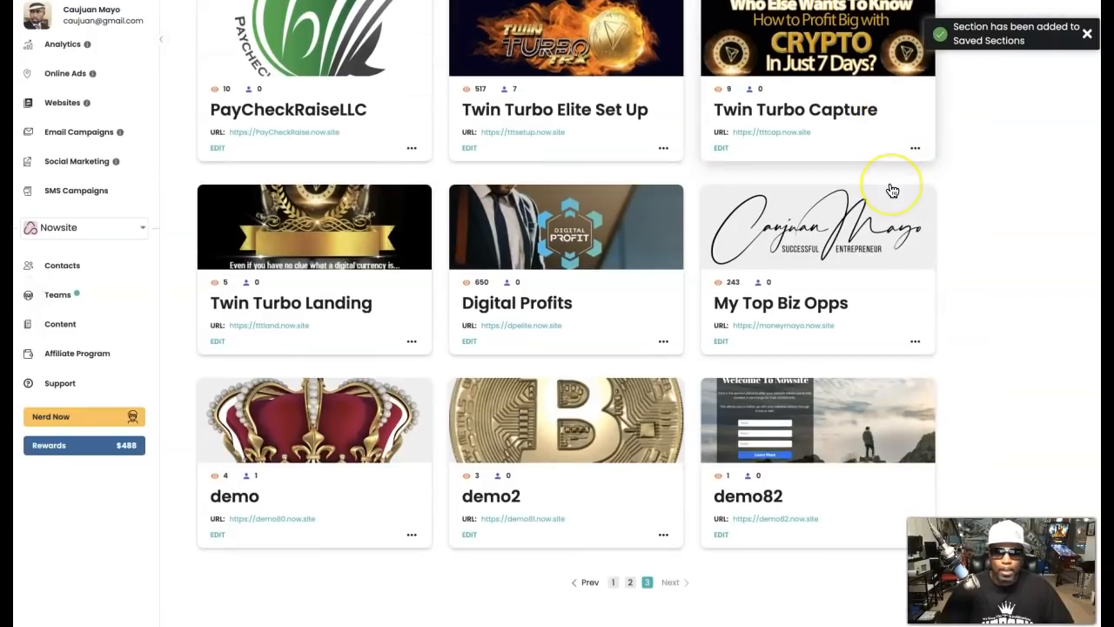
{"action": "left_click", "coordinate": [217, 536]}
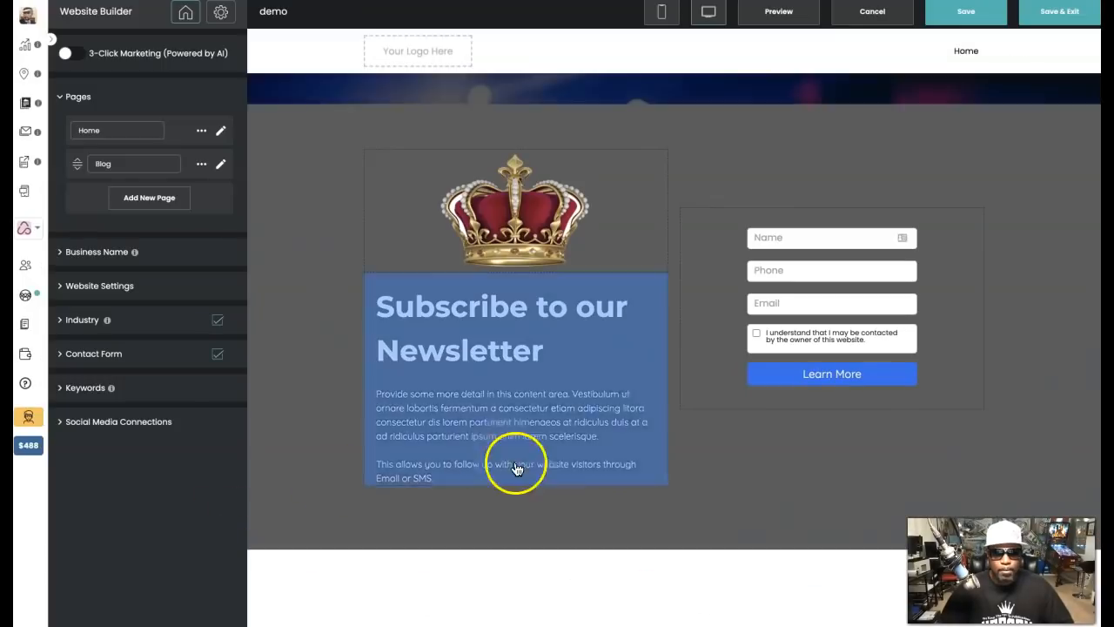
{"action": "scroll", "coordinate": [499, 493], "scroll_direction": "down", "scroll_amount": 1}
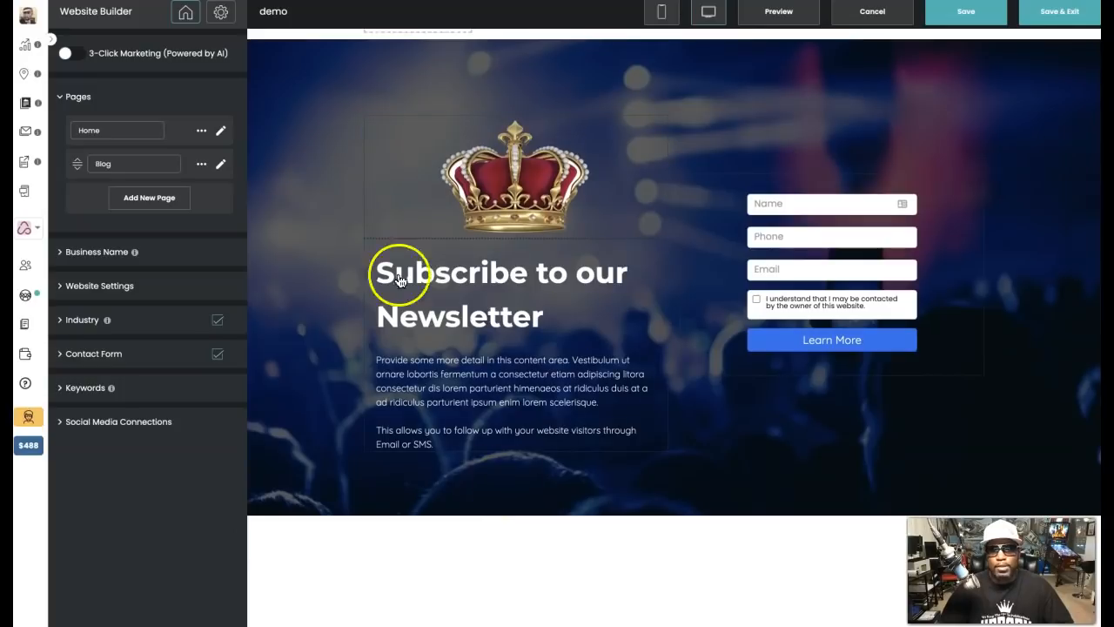
{"action": "scroll", "coordinate": [667, 239], "scroll_direction": "up", "scroll_amount": 1}
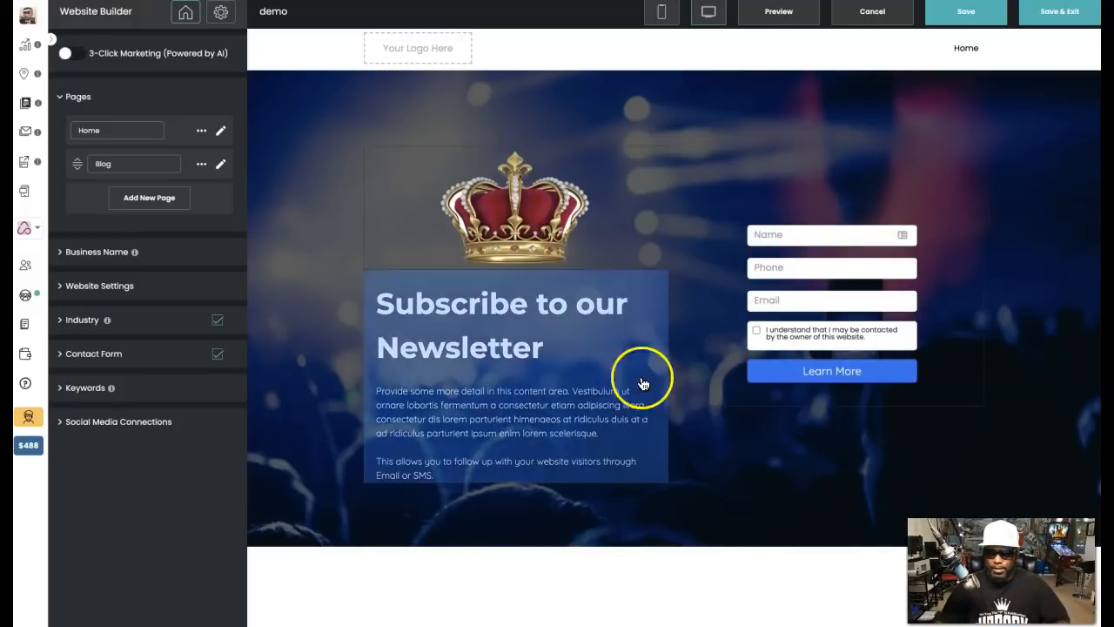
Add the "Subscribe to our Newsletter" section to the saved sections under the name "My Templates".
{"action": "left_click", "coordinate": [859, 123]}
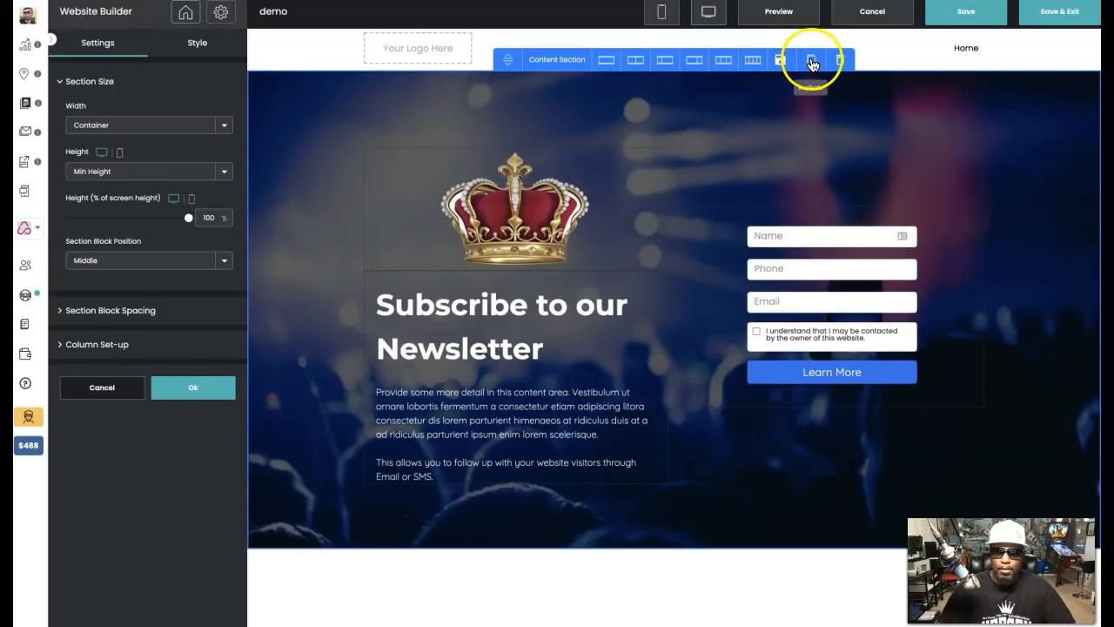
{"action": "left_click", "coordinate": [783, 61]}
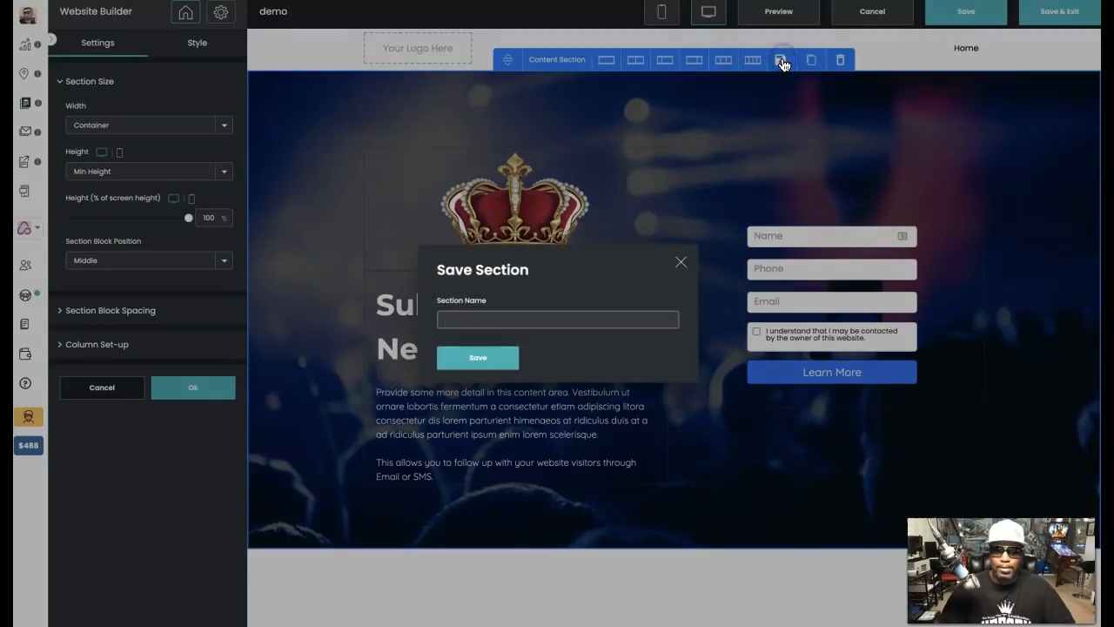
{"action": "left_click", "coordinate": [523, 321]}
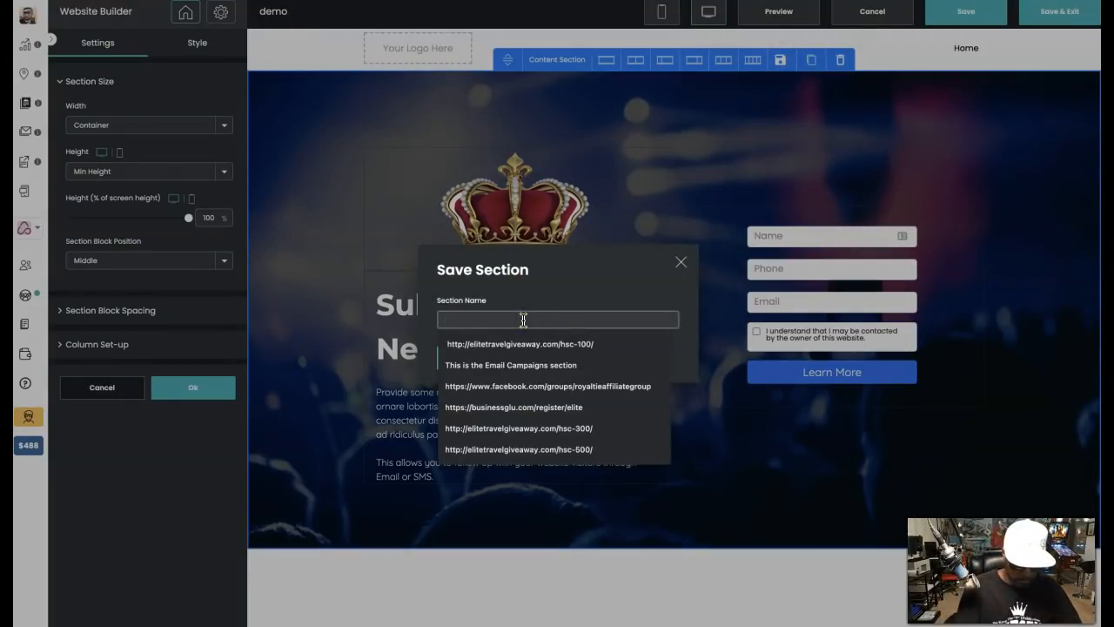
{"action": "type", "text": "My"}
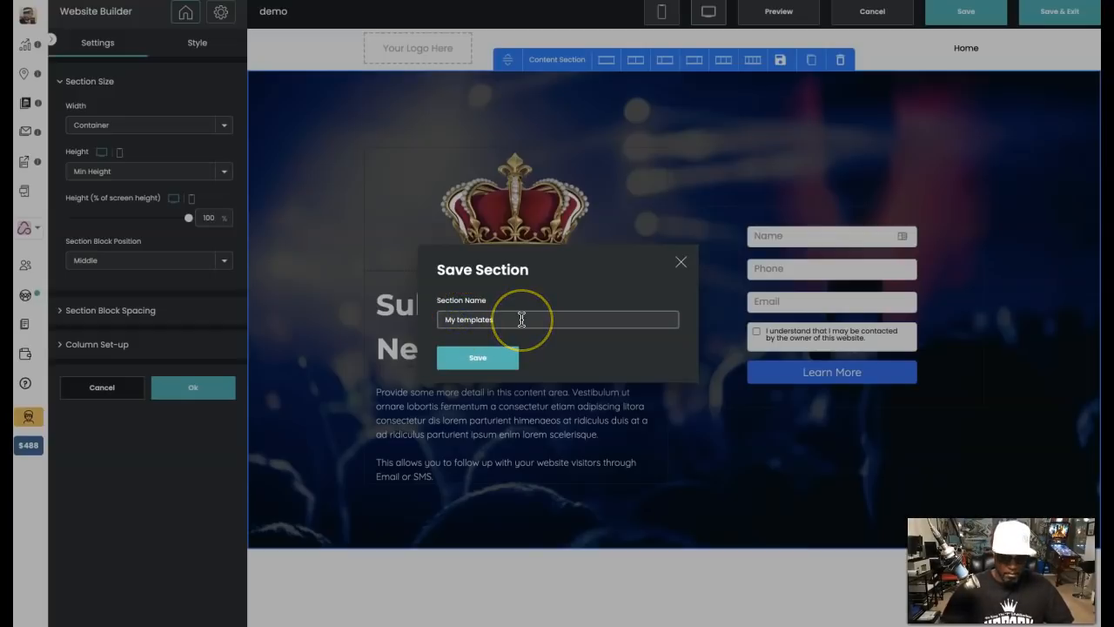
{"action": "type", "text": "1"}
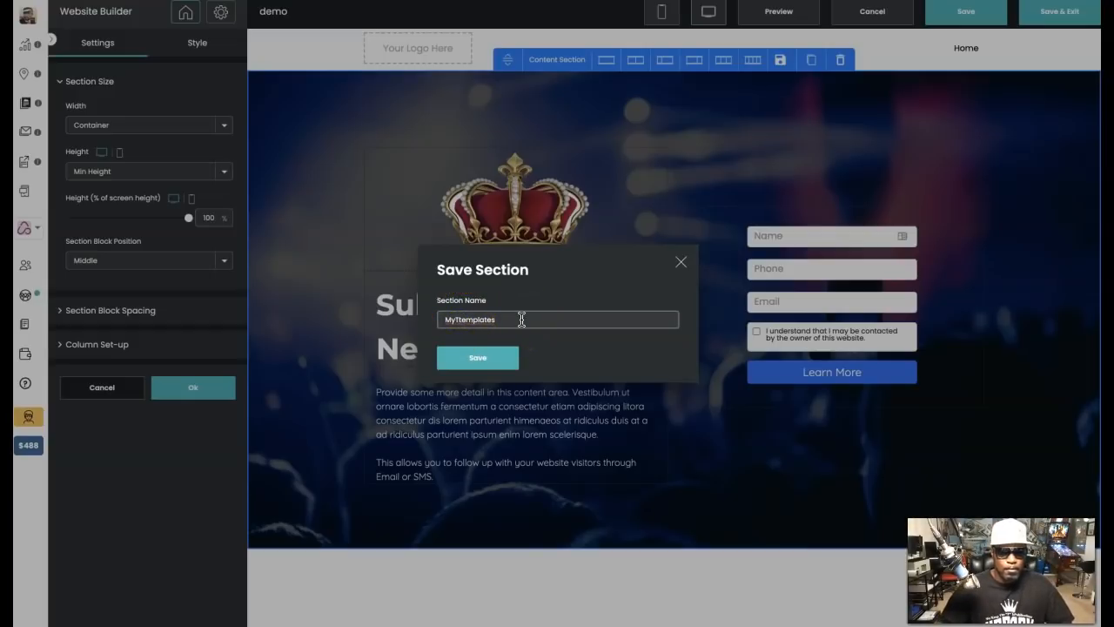
{"action": "key", "text": "BackSpace"}
{"action": "left_click", "coordinate": [459, 322]}
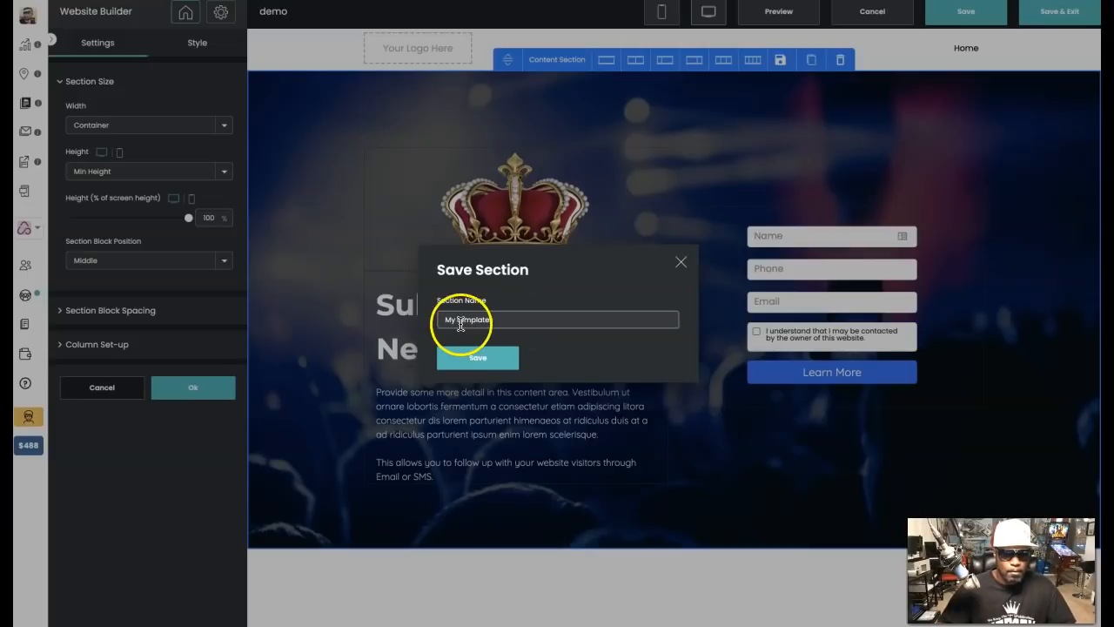
{"action": "key", "text": "BackSpace"}
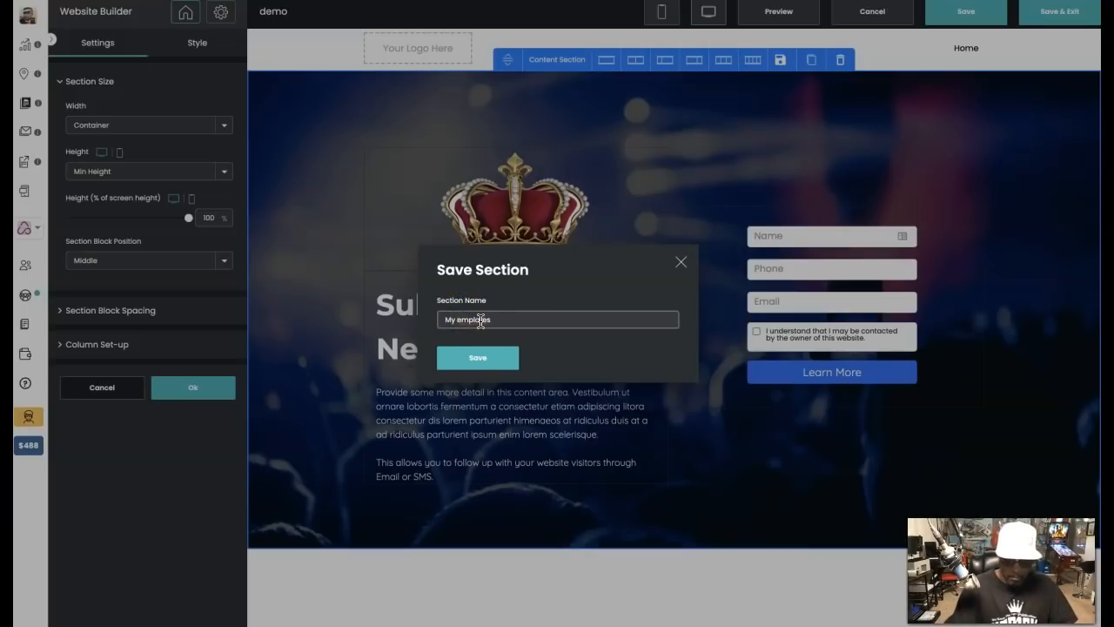
{"action": "type", "text": "T"}
{"action": "left_click", "coordinate": [461, 363]}
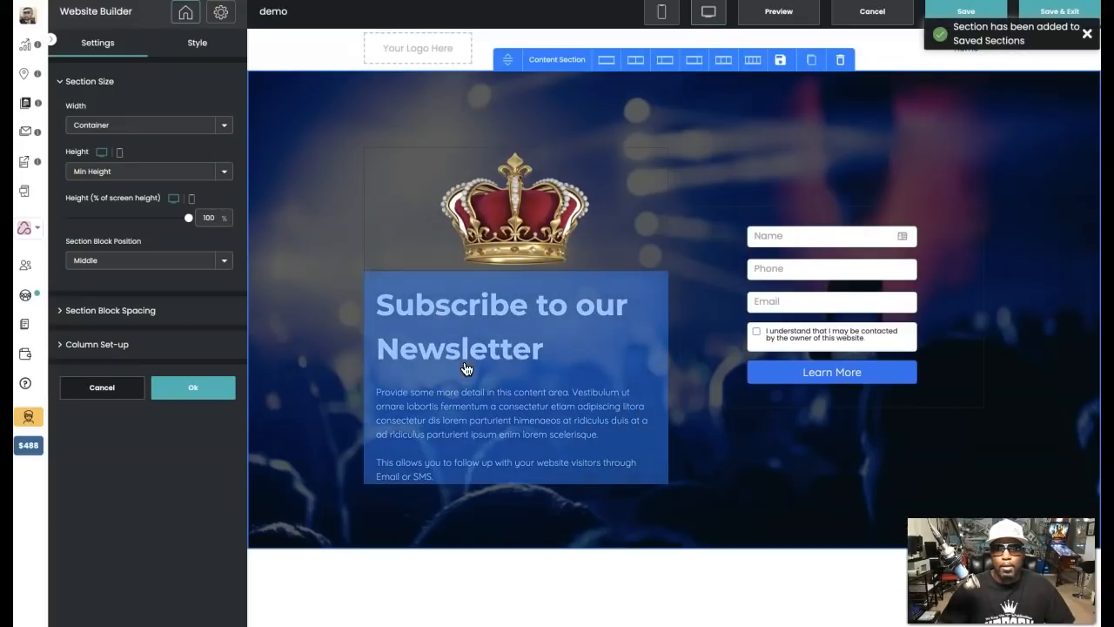
Go back to the websites list and open the demo2 website for editing.
{"action": "left_click", "coordinate": [609, 206]}
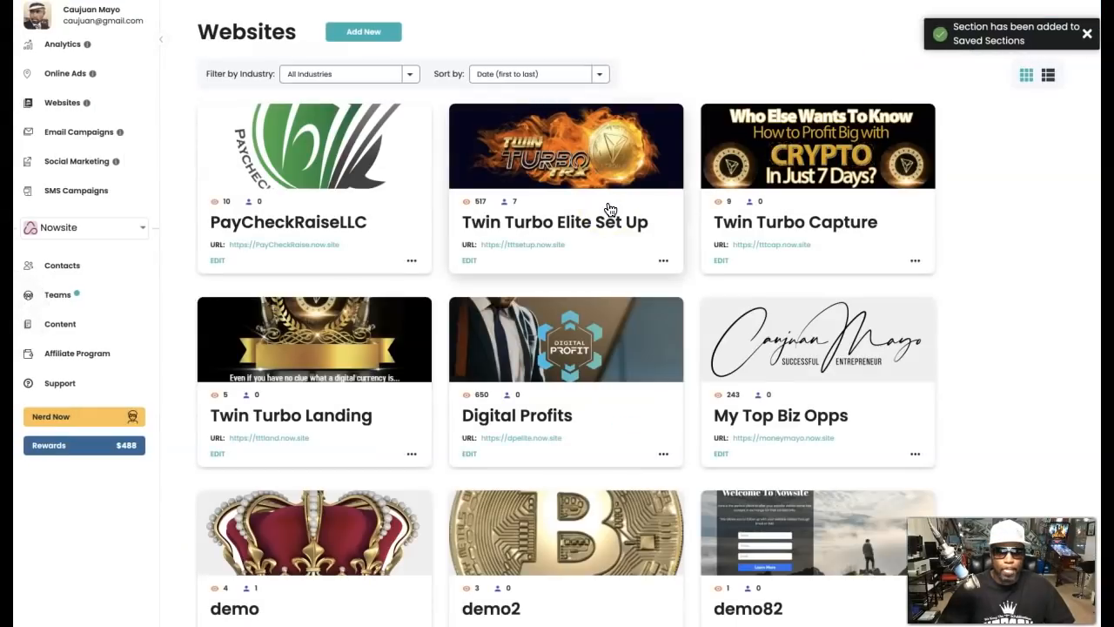
{"action": "scroll", "coordinate": [609, 210], "scroll_direction": "down", "scroll_amount": 2}
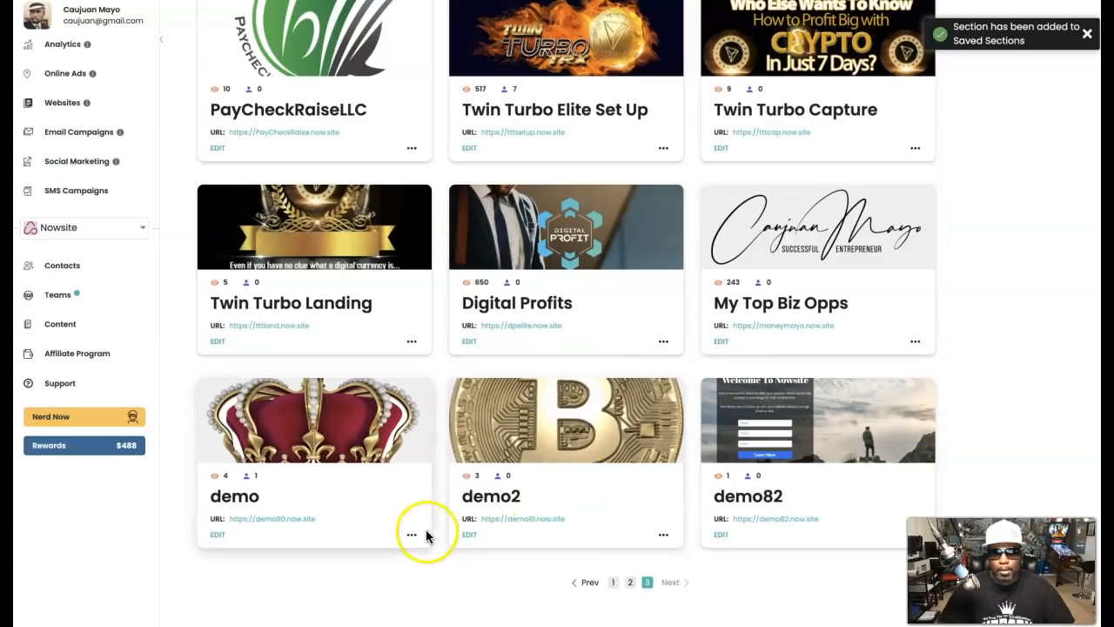
{"action": "left_click", "coordinate": [469, 536]}
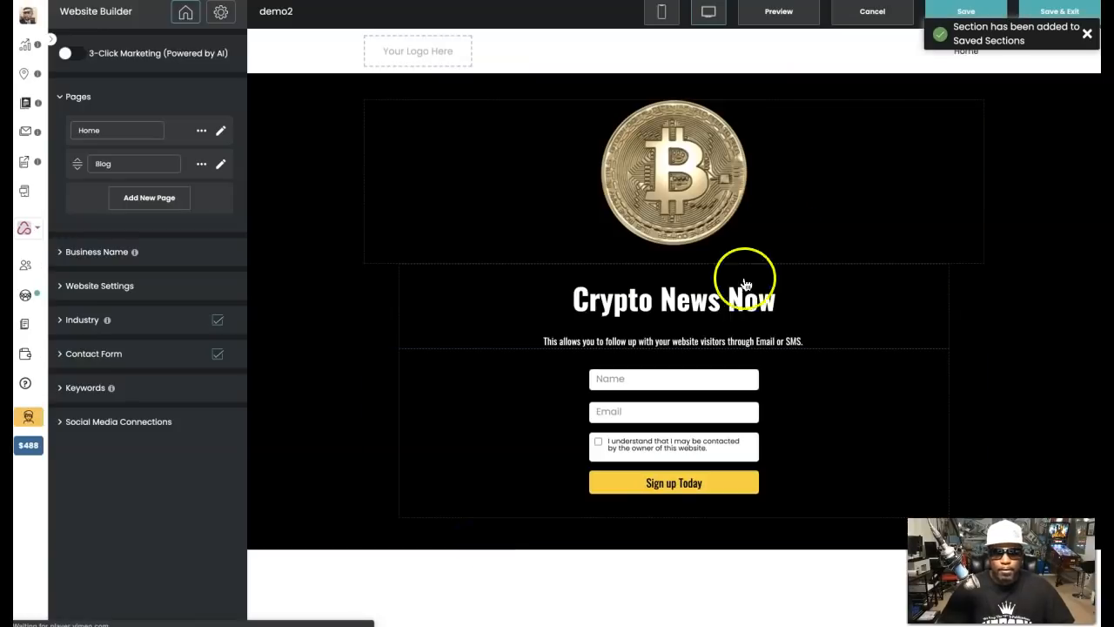
{"action": "scroll", "coordinate": [758, 398], "scroll_direction": "down", "scroll_amount": 1}
{"action": "scroll", "coordinate": [758, 398], "scroll_direction": "up", "scroll_amount": 1}
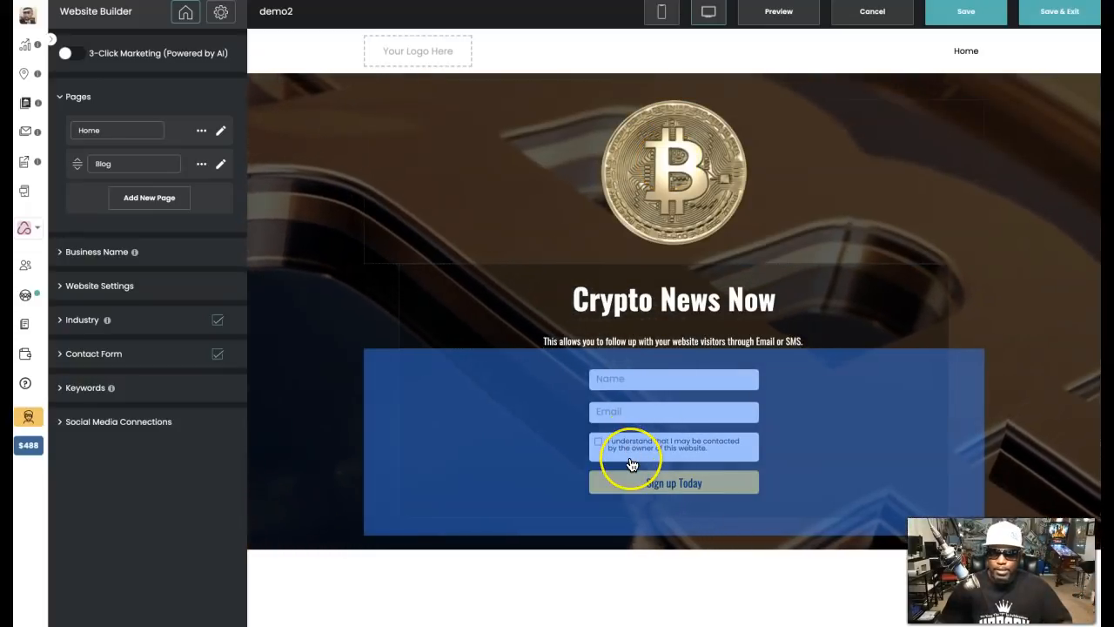
Add the "Crypto News Now" section to the saved sections under the name "My Templates".
{"action": "left_click", "coordinate": [1047, 114]}
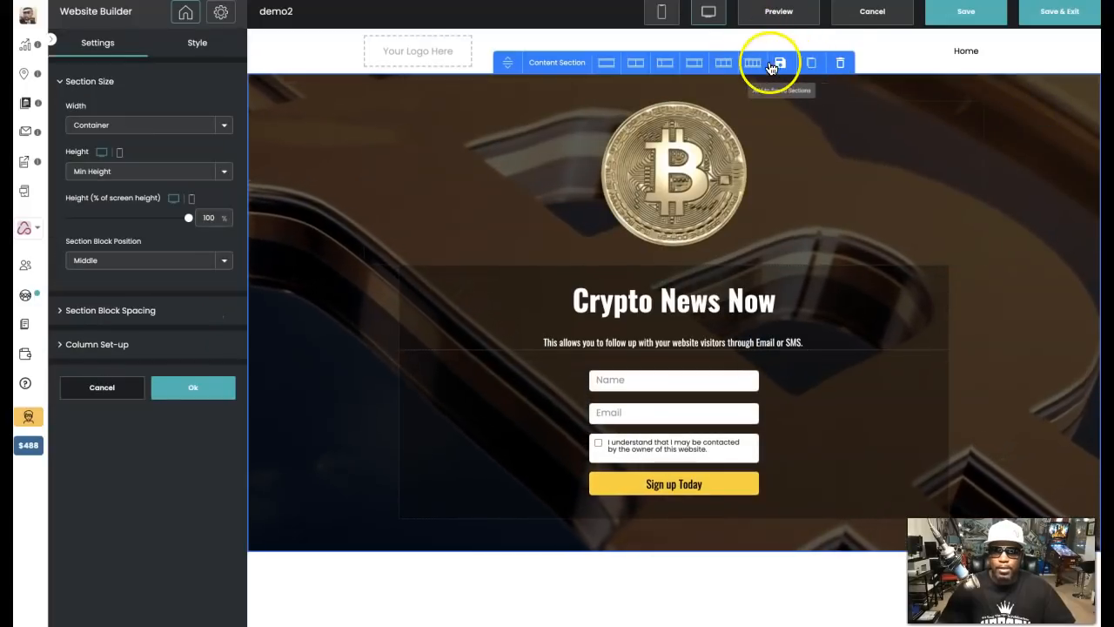
{"action": "left_click", "coordinate": [781, 64]}
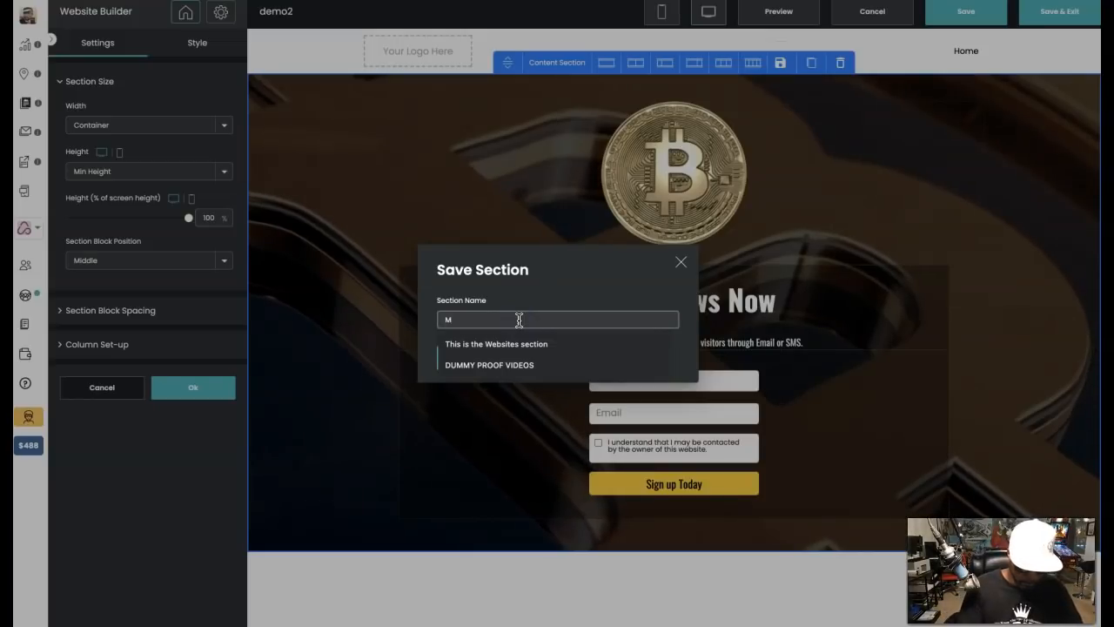
{"action": "type", "text": "My T"}
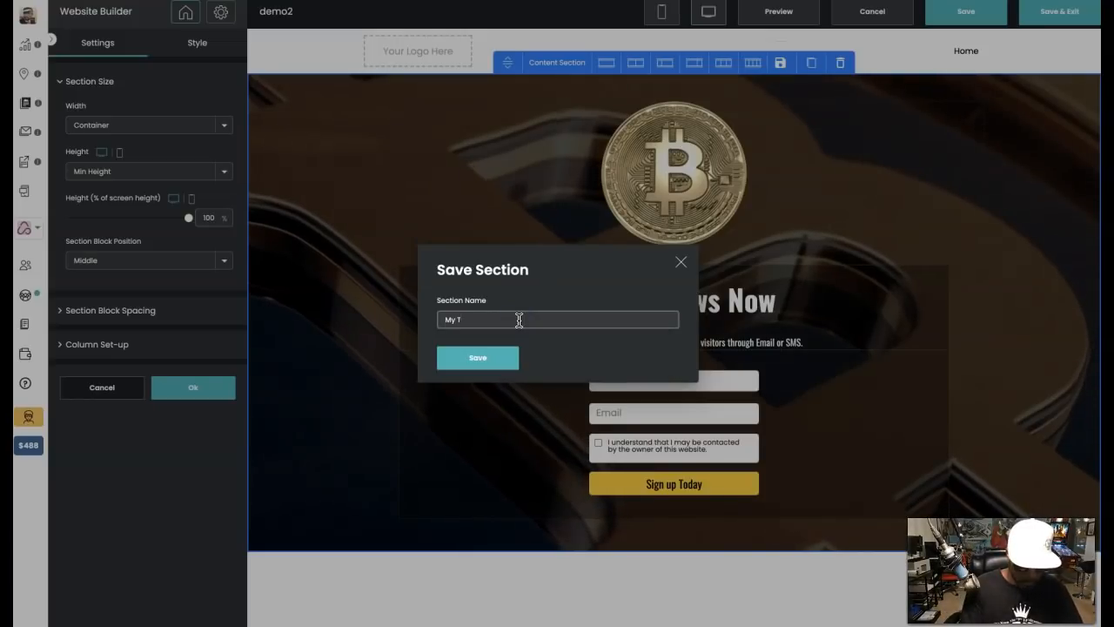
{"action": "type", "text": "emplates"}
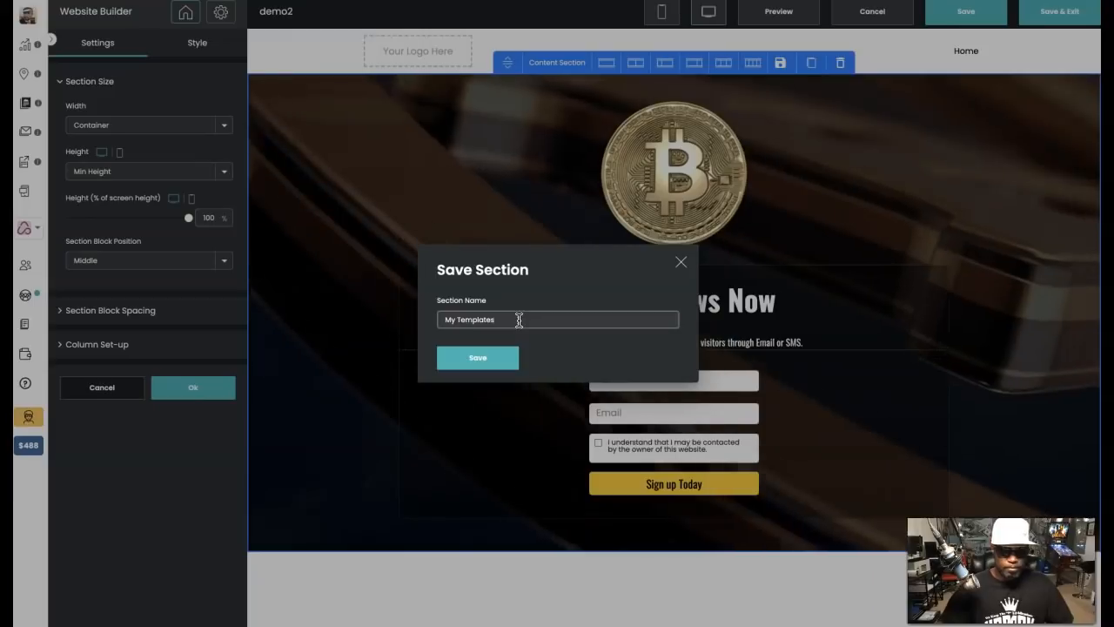
{"action": "left_click", "coordinate": [478, 357]}
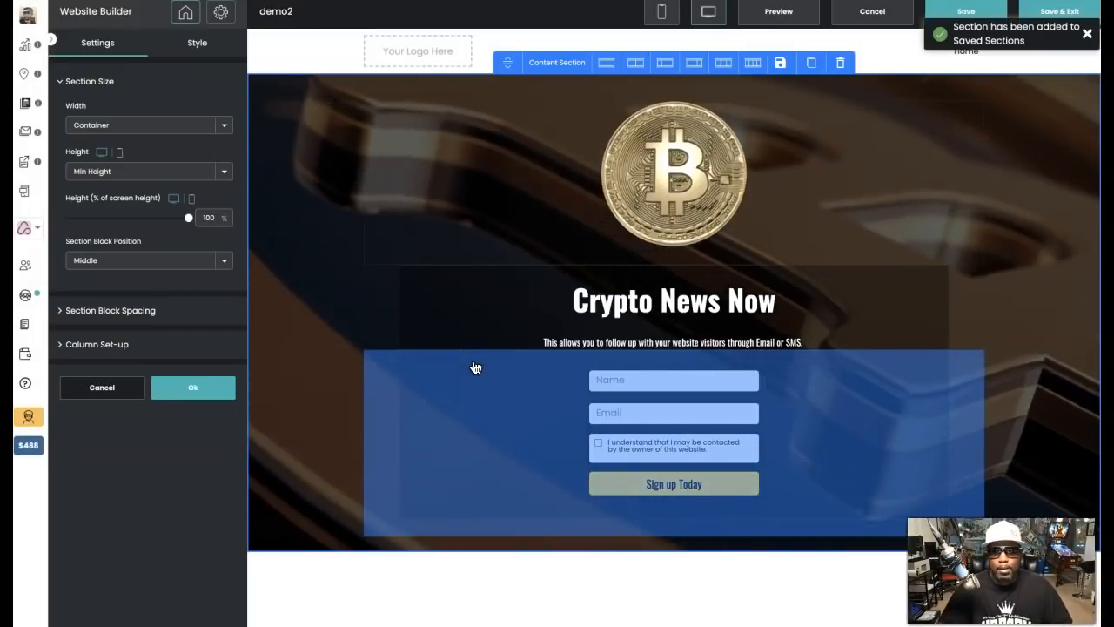
Return to the websites list and open the demo82 website for editing.
{"action": "left_click", "coordinate": [510, 234]}
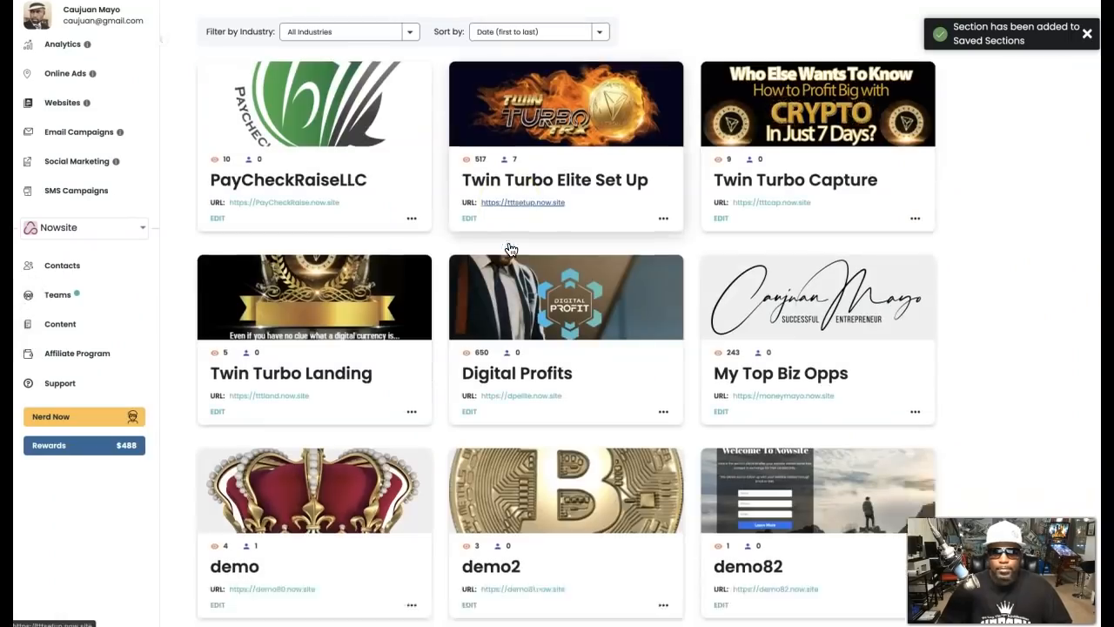
{"action": "scroll", "coordinate": [510, 250], "scroll_direction": "down", "scroll_amount": 1}
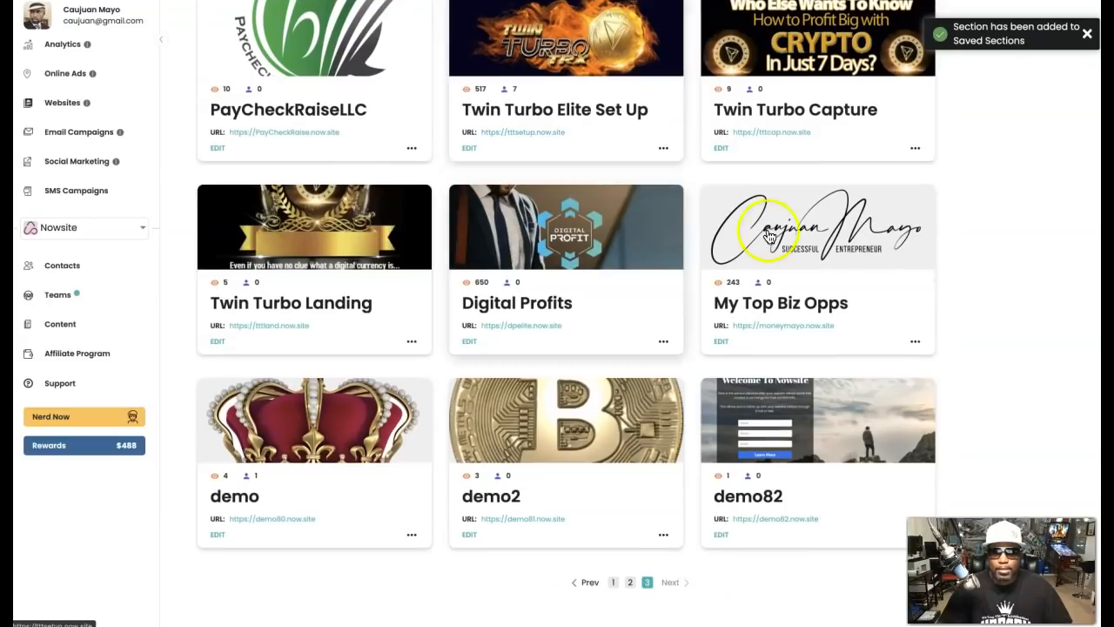
{"action": "left_click", "coordinate": [720, 536]}
Look through demo82's headline, video and product sections to find one worth saving.
{"action": "scroll", "coordinate": [778, 433], "scroll_direction": "down", "scroll_amount": 2}
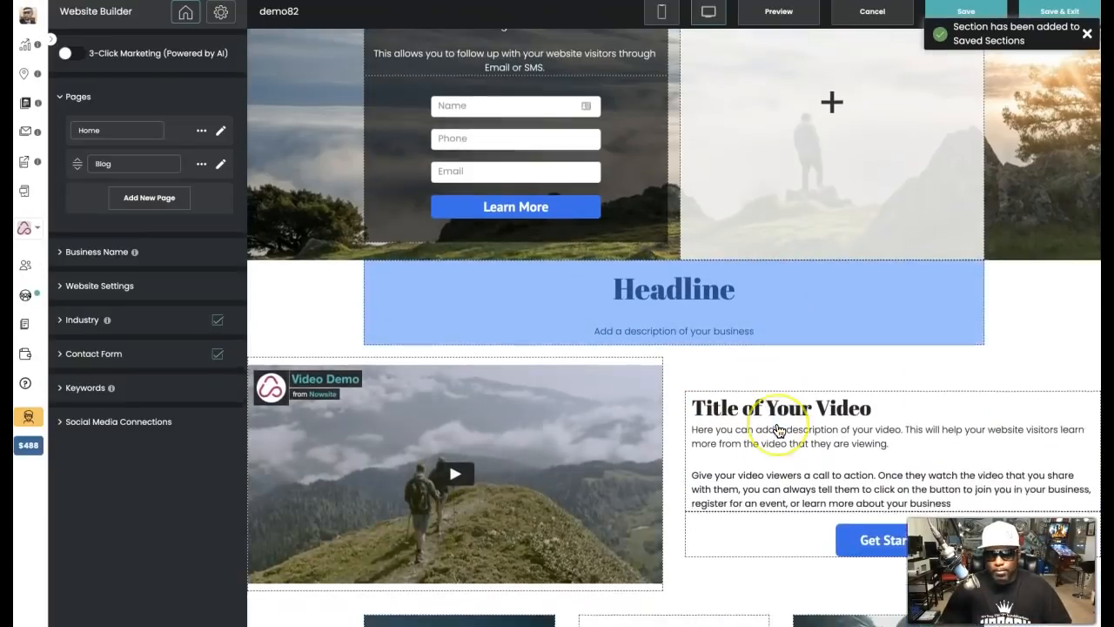
{"action": "scroll", "coordinate": [778, 429], "scroll_direction": "down", "scroll_amount": 3}
{"action": "scroll", "coordinate": [778, 429], "scroll_direction": "up", "scroll_amount": 3}
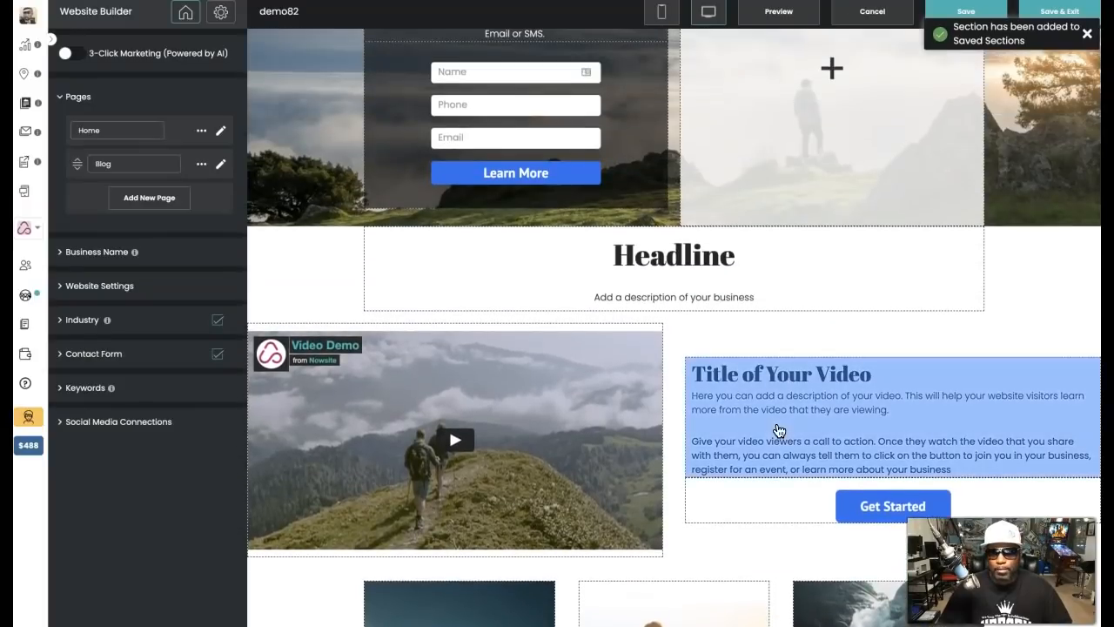
{"action": "scroll", "coordinate": [778, 429], "scroll_direction": "down", "scroll_amount": 2}
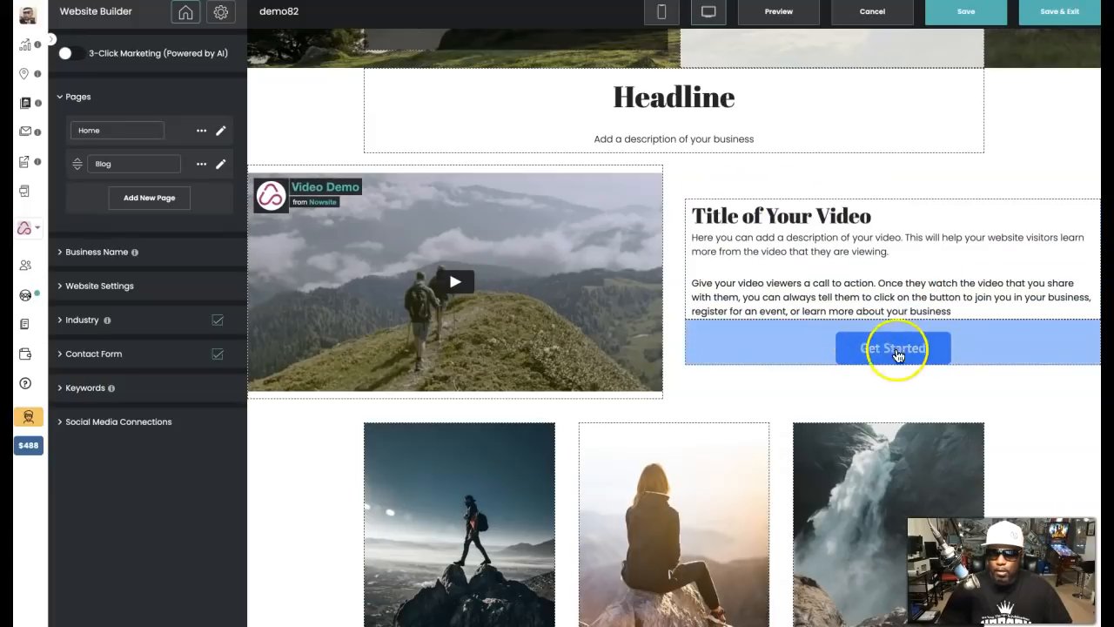
{"action": "left_click", "coordinate": [711, 186]}
{"action": "left_click", "coordinate": [621, 184]}
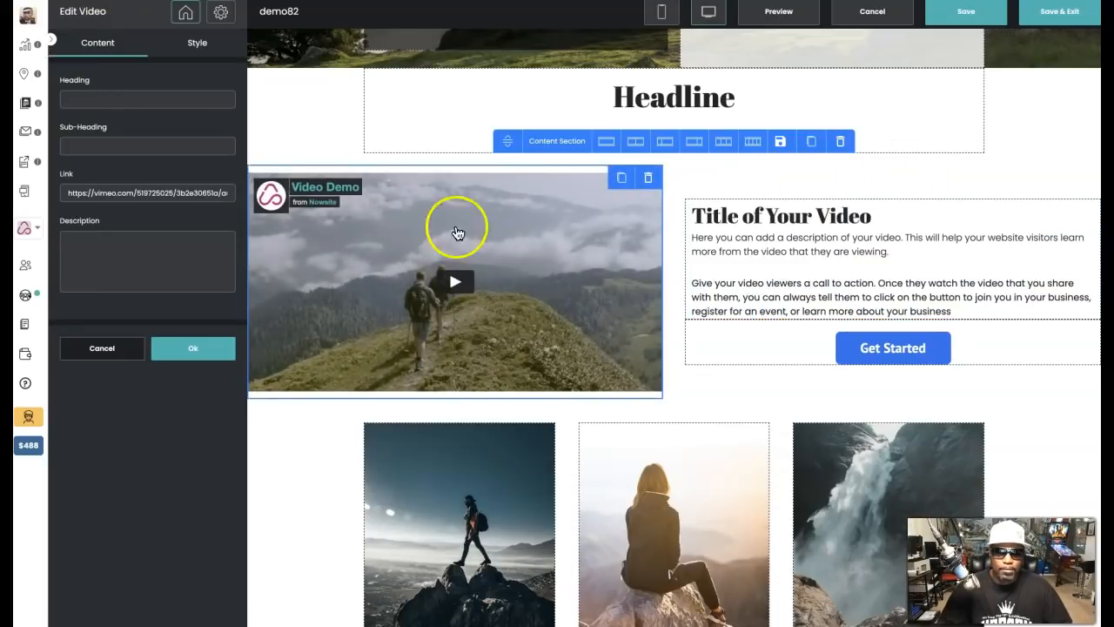
{"action": "scroll", "coordinate": [768, 325], "scroll_direction": "down", "scroll_amount": 3}
{"action": "scroll", "coordinate": [768, 328], "scroll_direction": "down", "scroll_amount": 1}
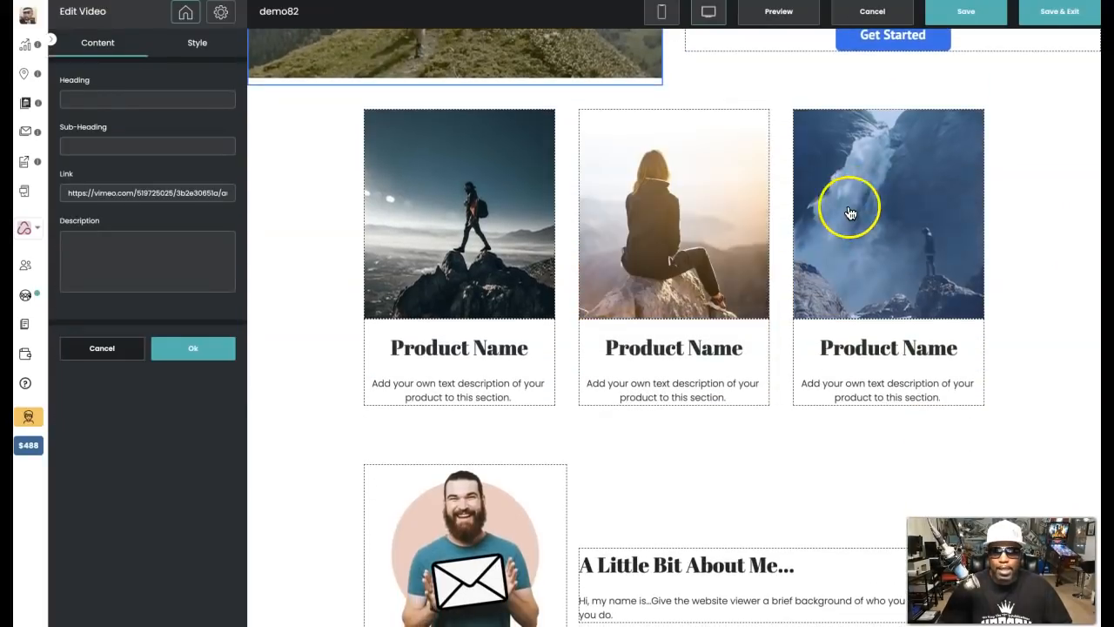
Add the three-column "Product Name" section to the saved sections under the name "My Templates".
{"action": "left_click", "coordinate": [908, 201]}
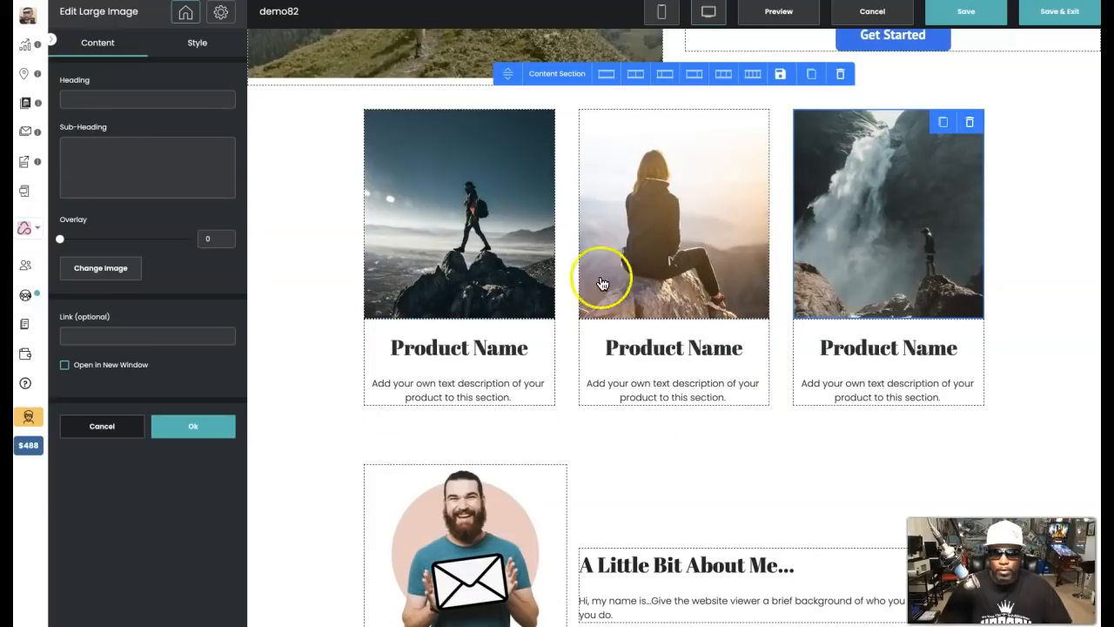
{"action": "left_click", "coordinate": [780, 75]}
{"action": "left_click", "coordinate": [481, 320]}
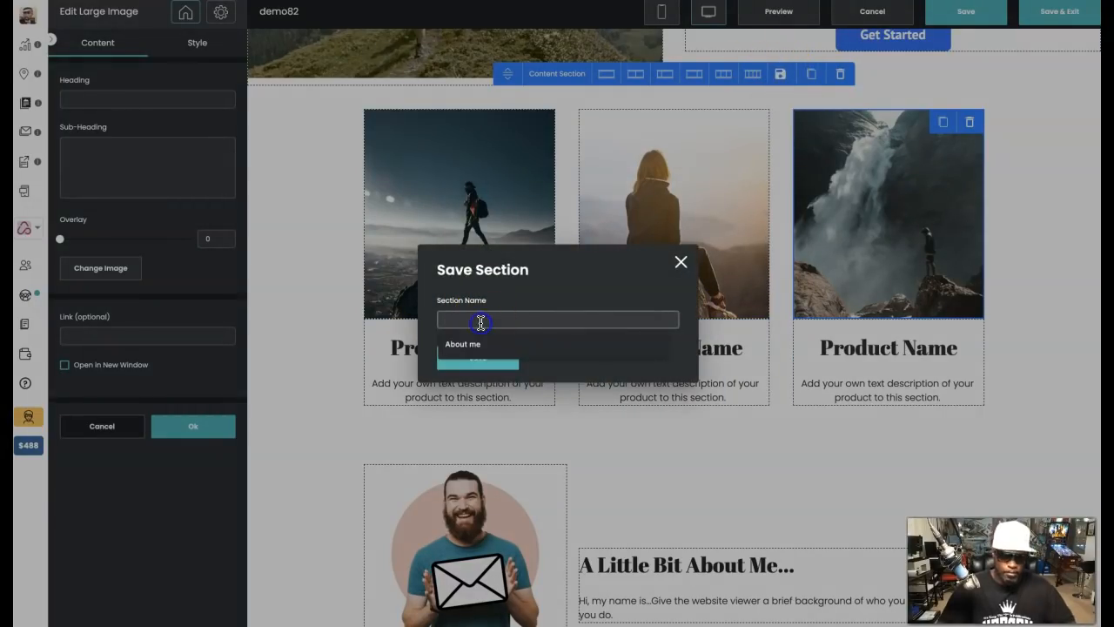
{"action": "type", "text": "My"}
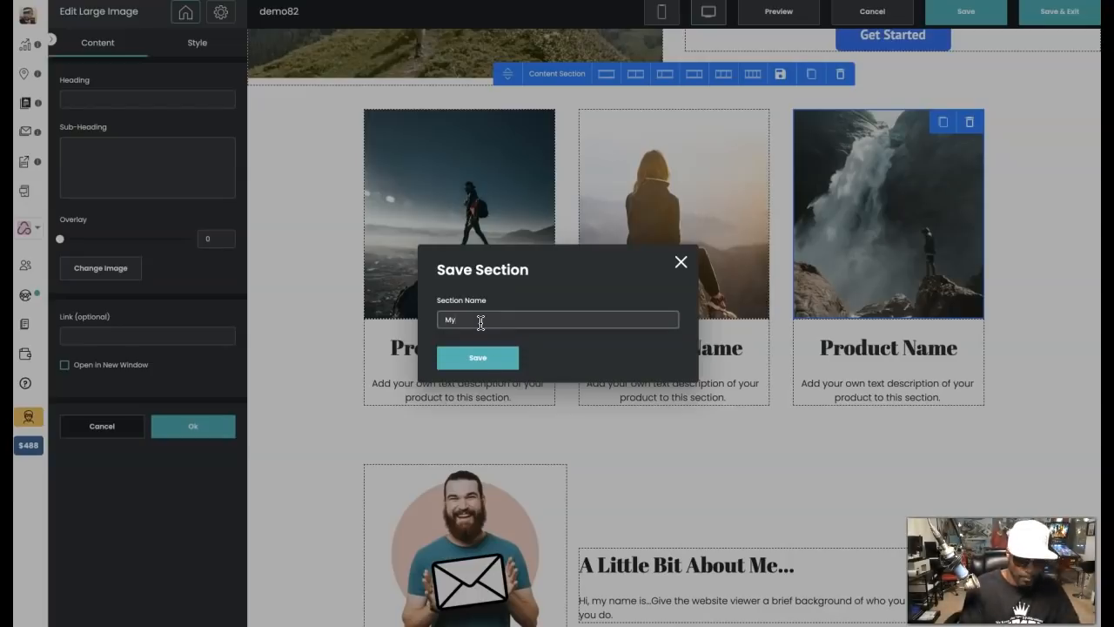
{"action": "type", "text": " Templ"}
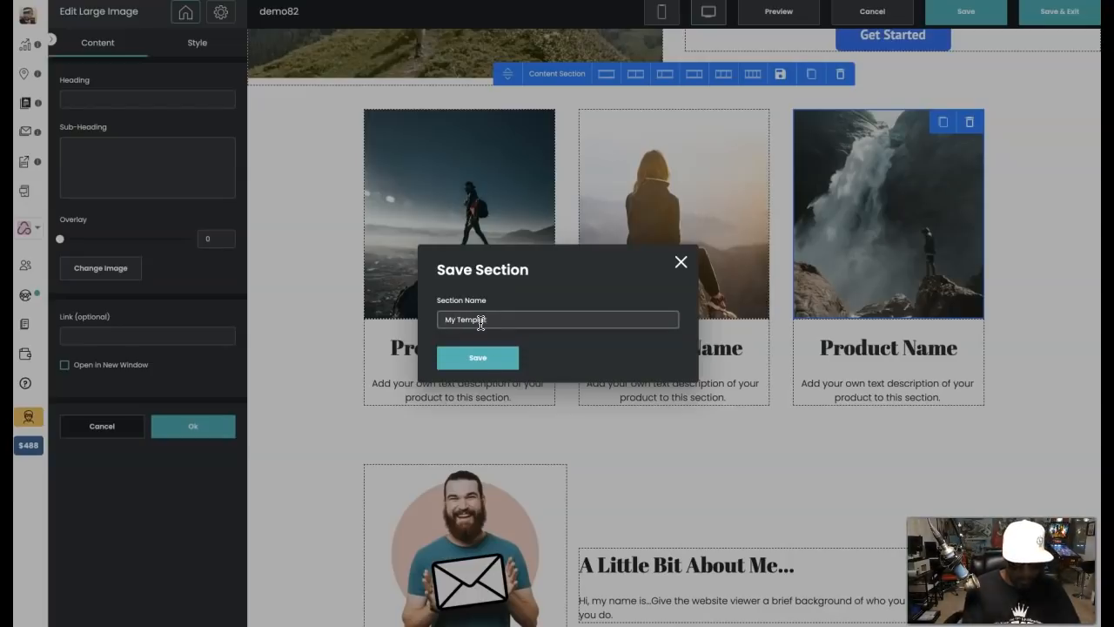
{"action": "type", "text": "ates"}
{"action": "left_click", "coordinate": [477, 359]}
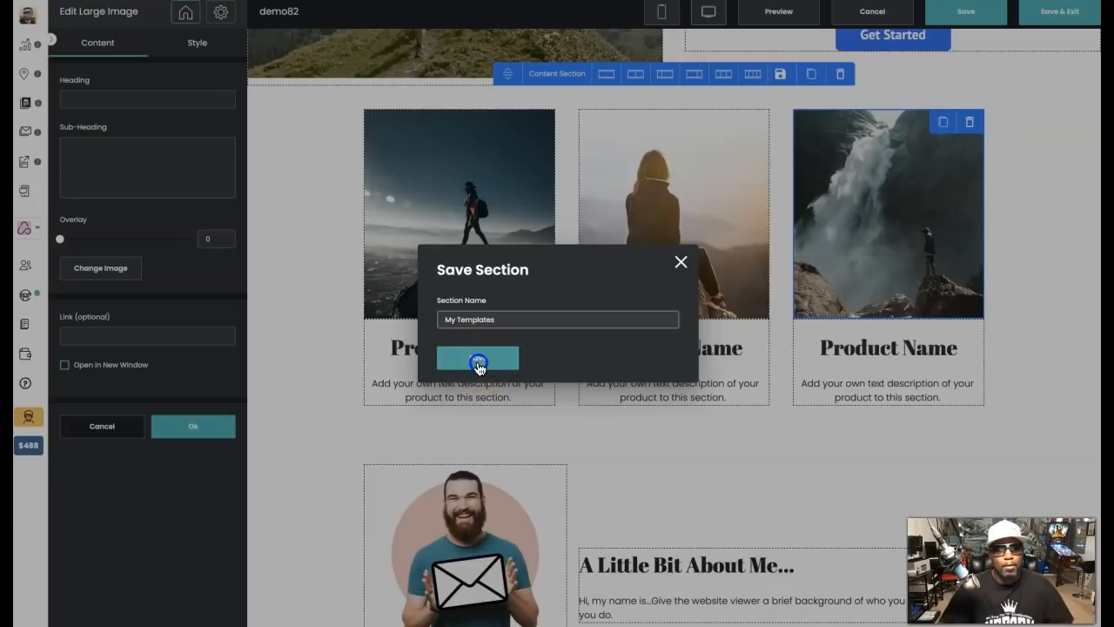
Look through demo82's remaining sections and go back to the websites list.
{"action": "scroll", "coordinate": [789, 470], "scroll_direction": "down", "scroll_amount": 5}
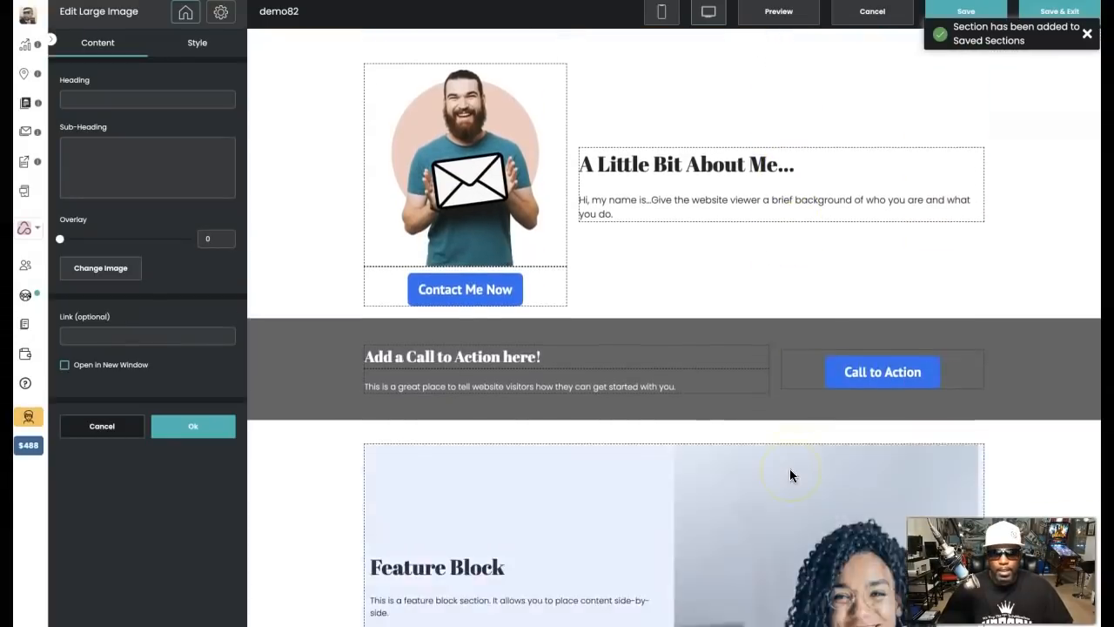
{"action": "scroll", "coordinate": [790, 474], "scroll_direction": "down", "scroll_amount": 4}
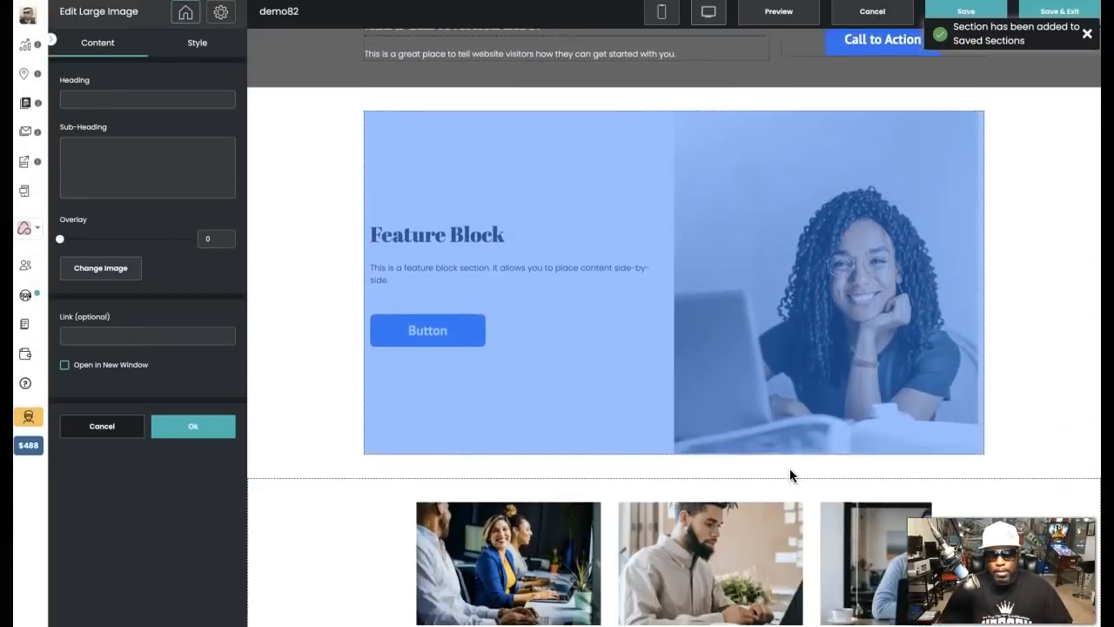
{"action": "scroll", "coordinate": [790, 468], "scroll_direction": "down", "scroll_amount": 2}
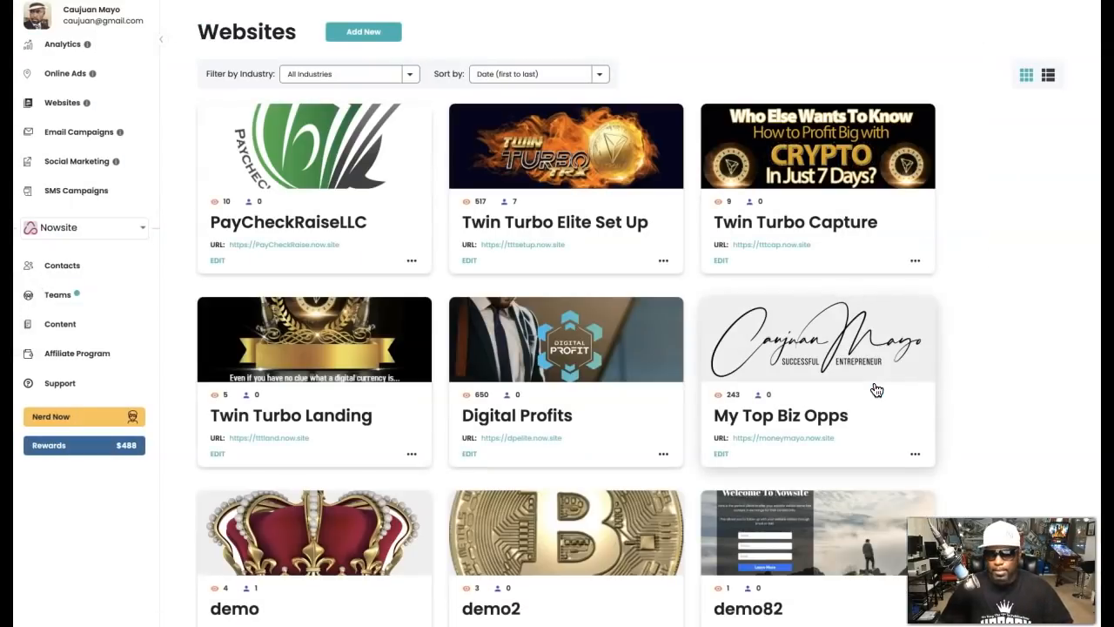
{"action": "scroll", "coordinate": [876, 390], "scroll_direction": "down", "scroll_amount": 2}
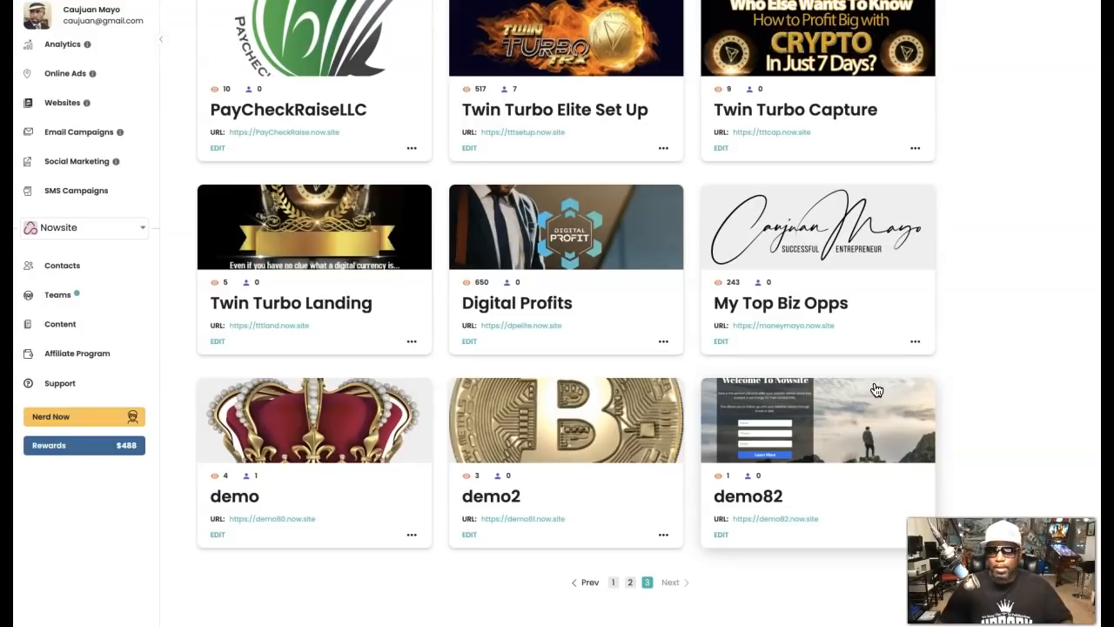
{"action": "scroll", "coordinate": [877, 389], "scroll_direction": "up", "scroll_amount": 2}
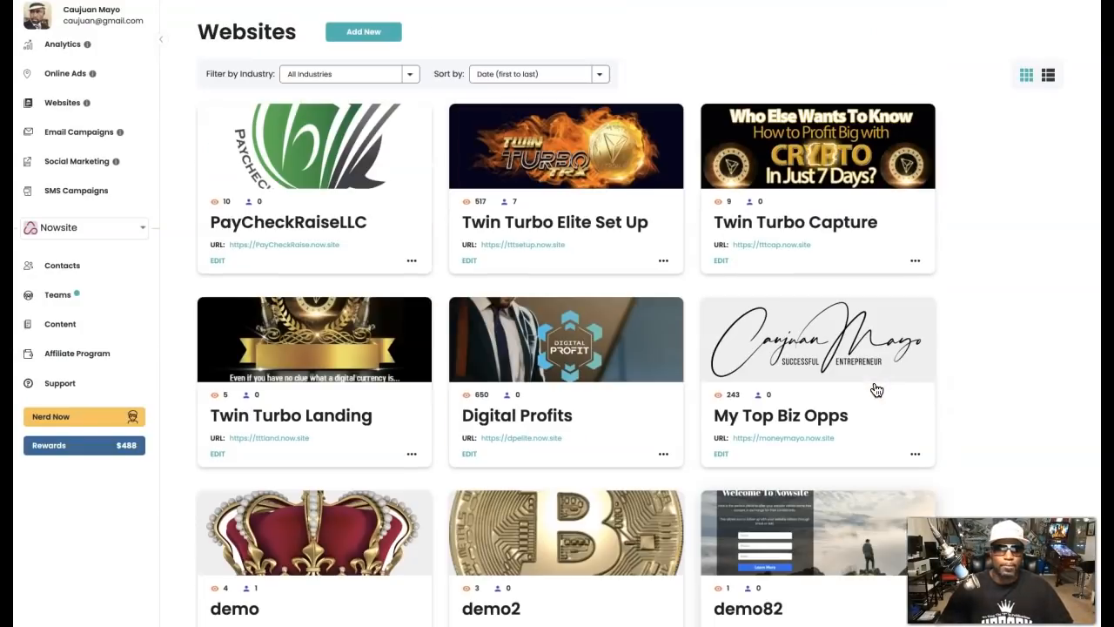
Start a new website from the Blank Template with demo83 as its business name, website name and URL.
{"action": "left_click", "coordinate": [374, 35]}
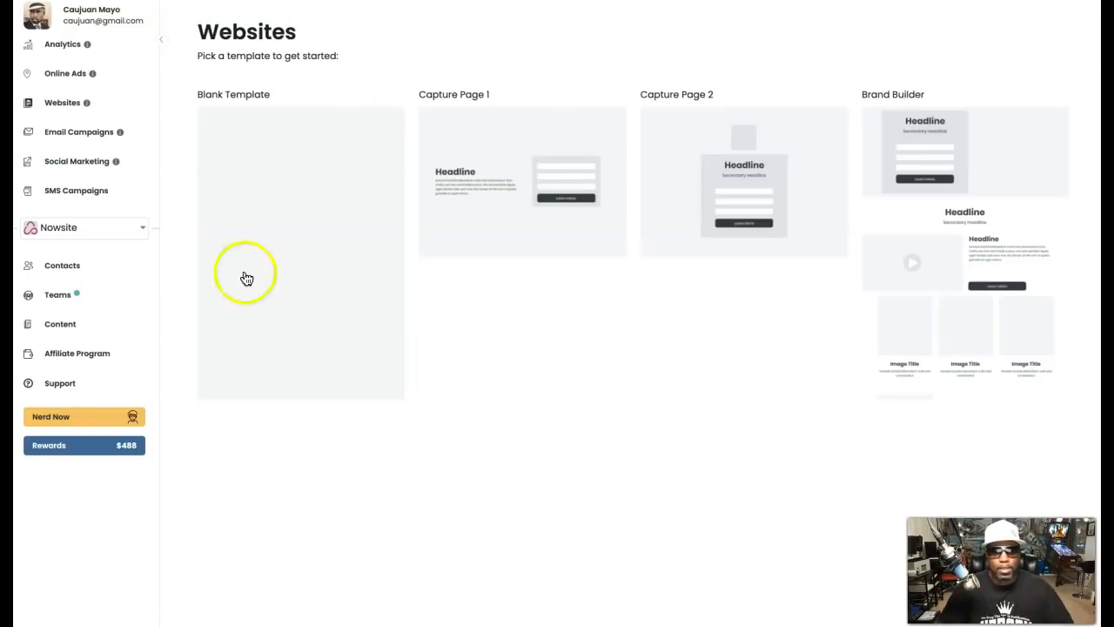
{"action": "left_click", "coordinate": [302, 212]}
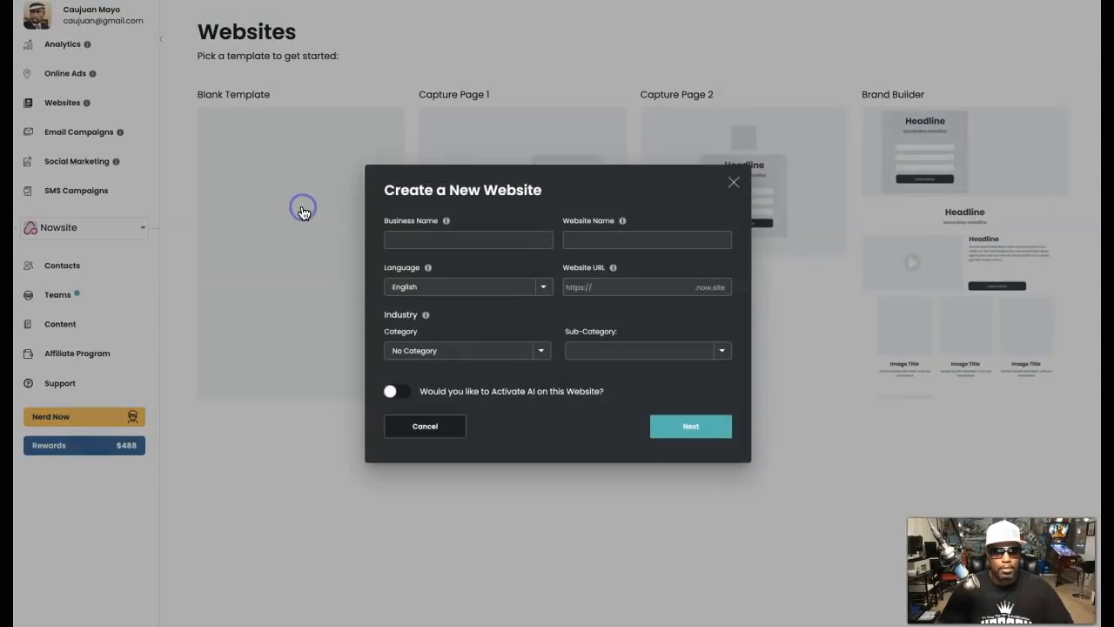
{"action": "left_click", "coordinate": [423, 236]}
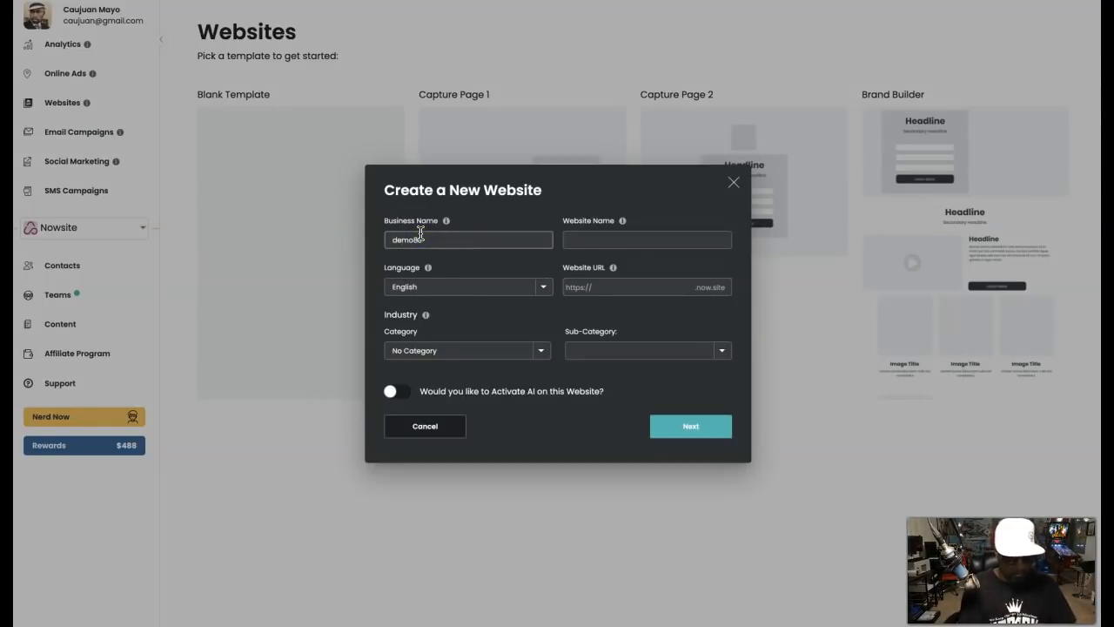
{"action": "type", "text": "de"}
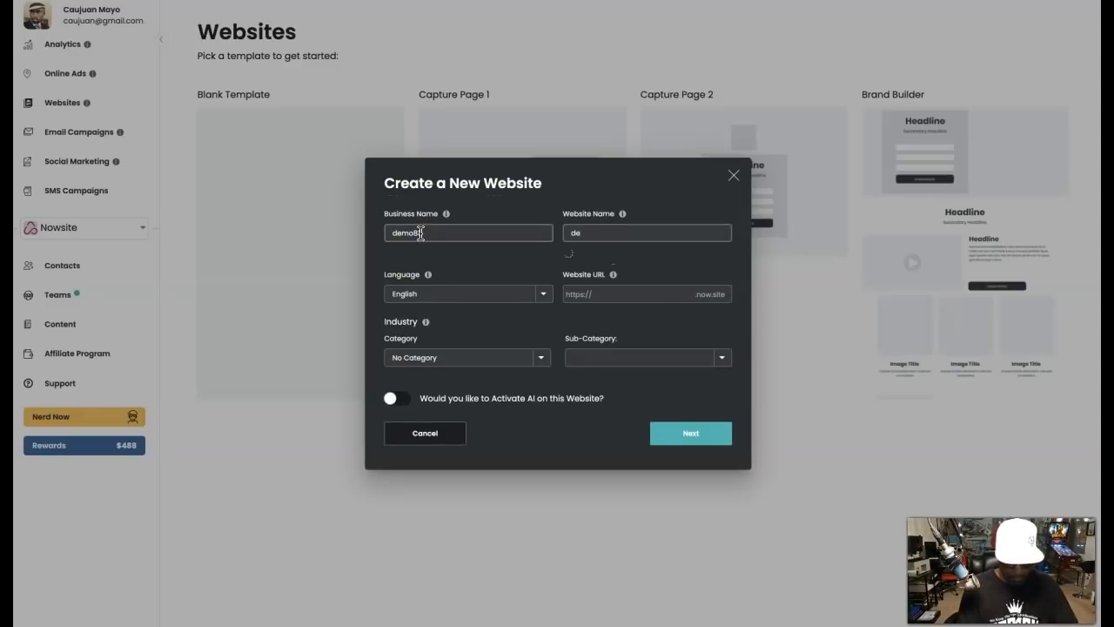
{"action": "type", "text": "mo83"}
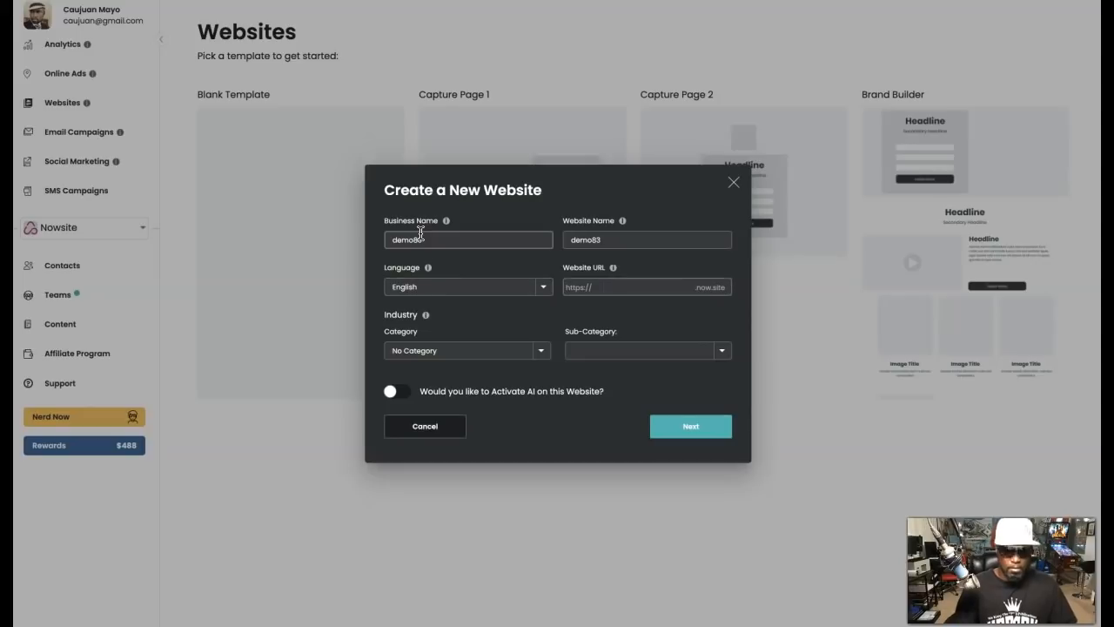
{"action": "type", "text": "demo83"}
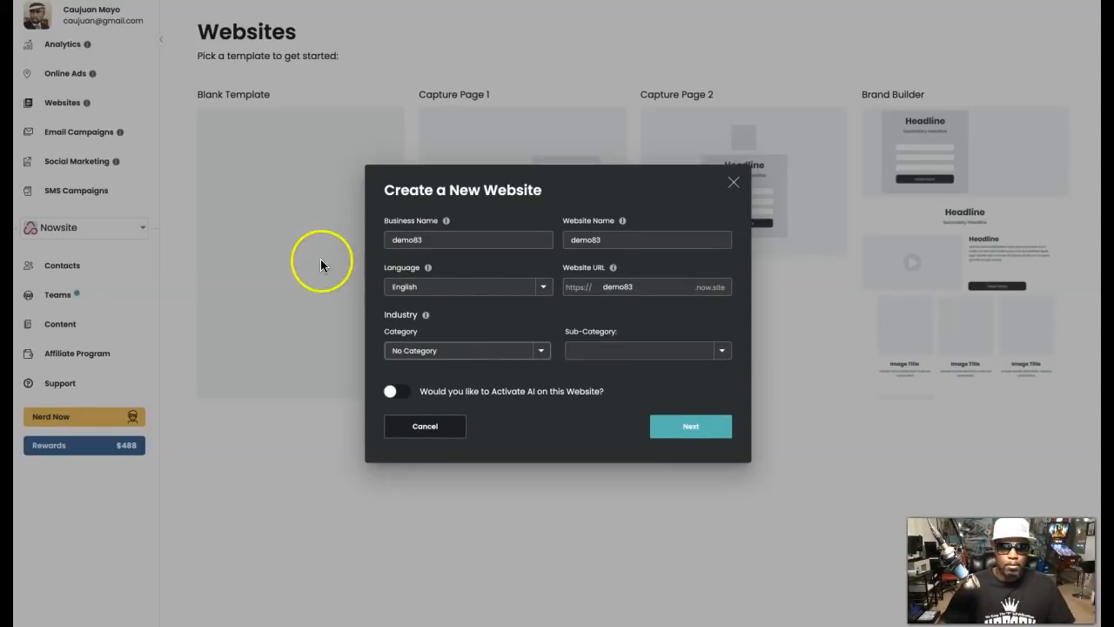
Set the industry category to Business Services, choose a sub-category, and create the website.
{"action": "left_click", "coordinate": [492, 352]}
{"action": "left_click", "coordinate": [482, 389]}
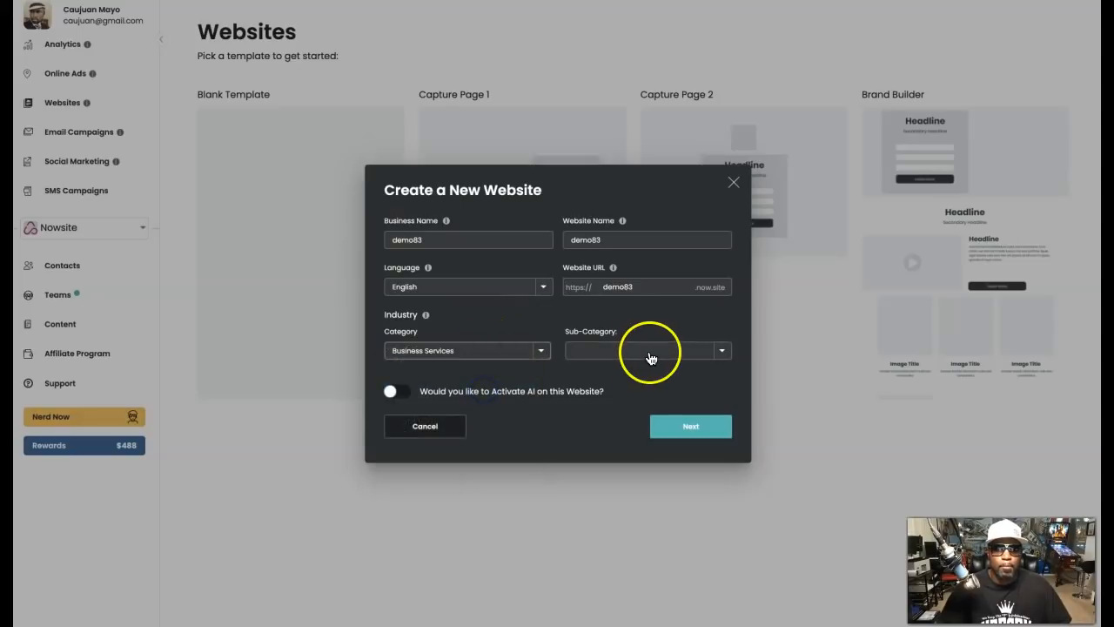
{"action": "left_click", "coordinate": [649, 349]}
{"action": "left_click", "coordinate": [642, 397]}
{"action": "left_click", "coordinate": [713, 444]}
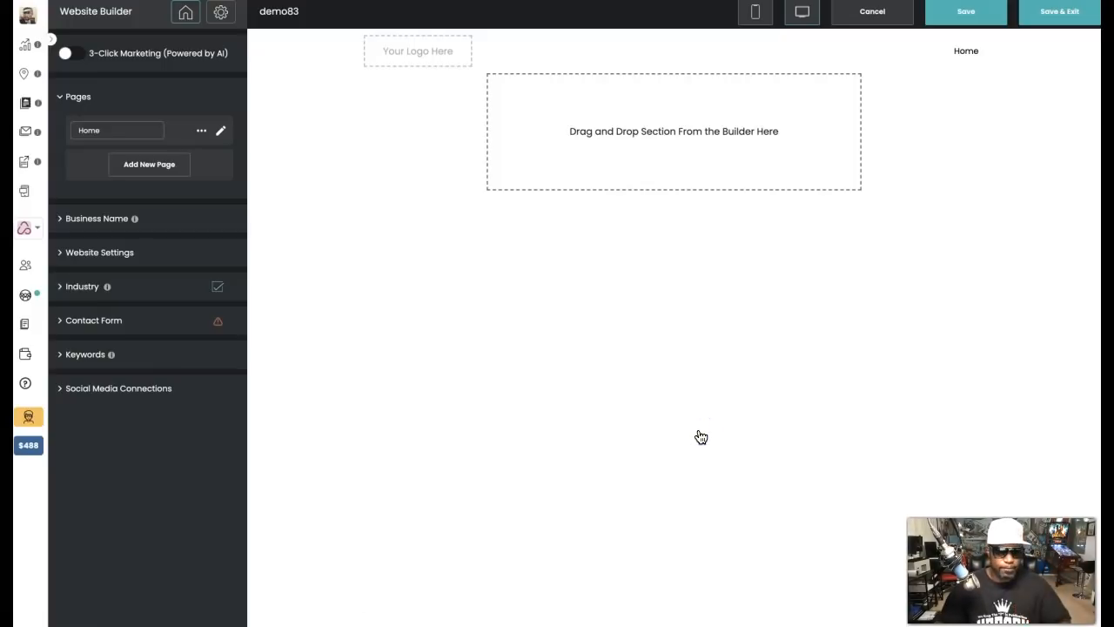
Open the Home page of demo83 for editing and show the list of saved sections.
{"action": "left_click", "coordinate": [201, 131]}
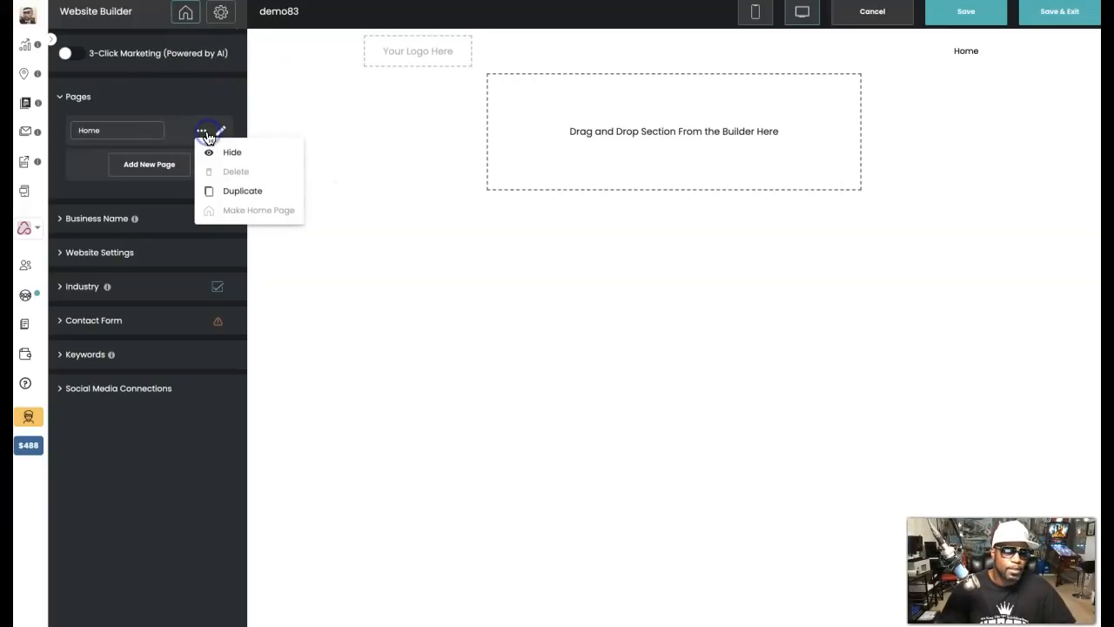
{"action": "left_click", "coordinate": [160, 131]}
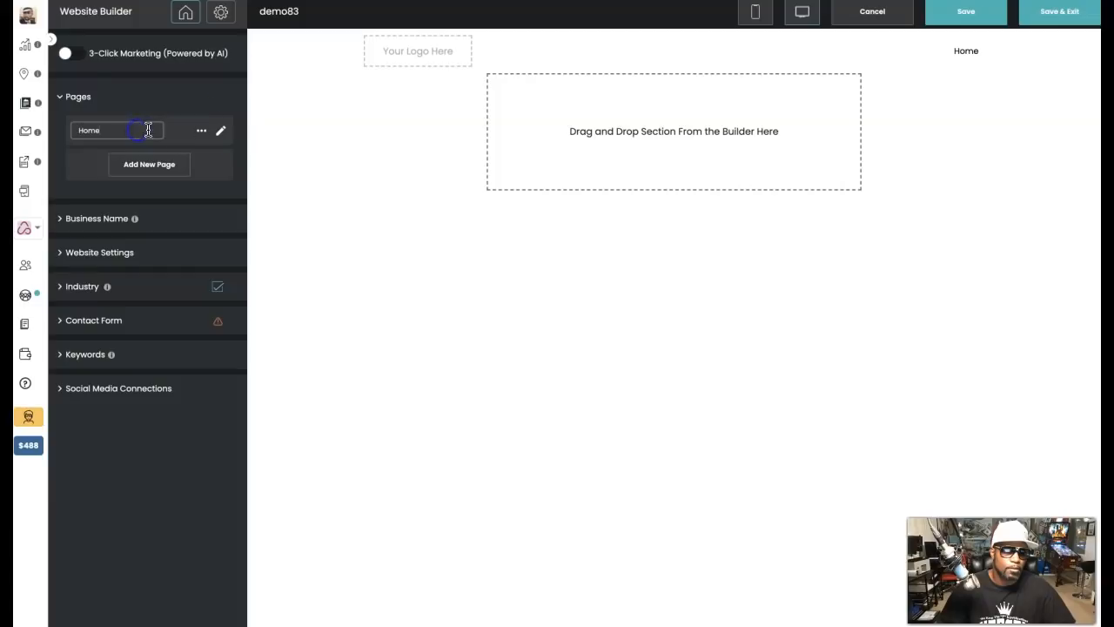
{"action": "left_click", "coordinate": [220, 132]}
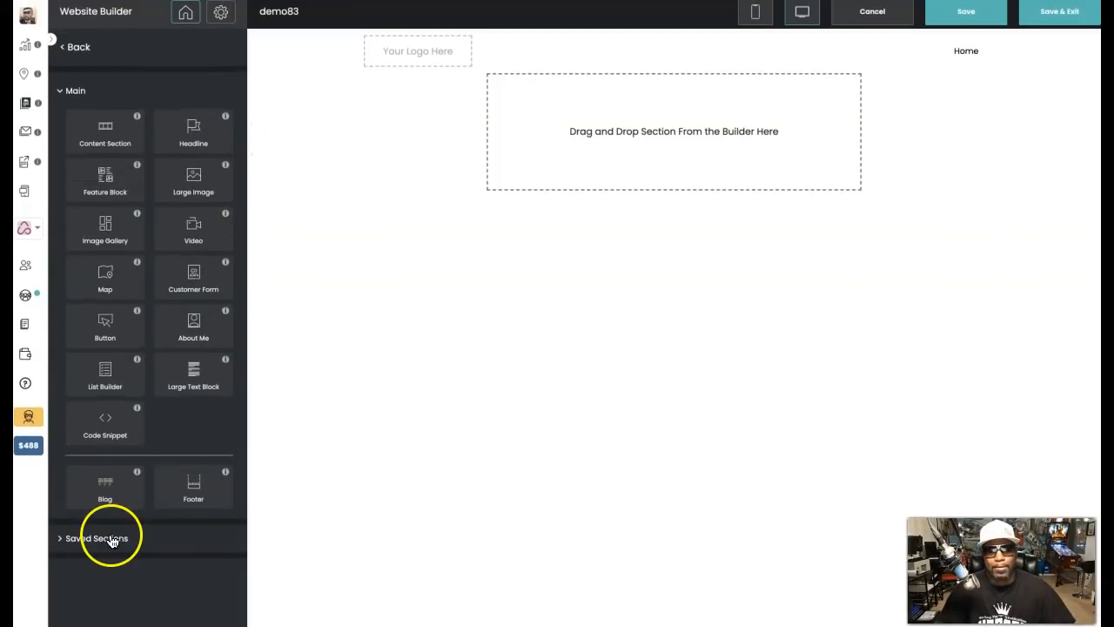
{"action": "left_click", "coordinate": [60, 540]}
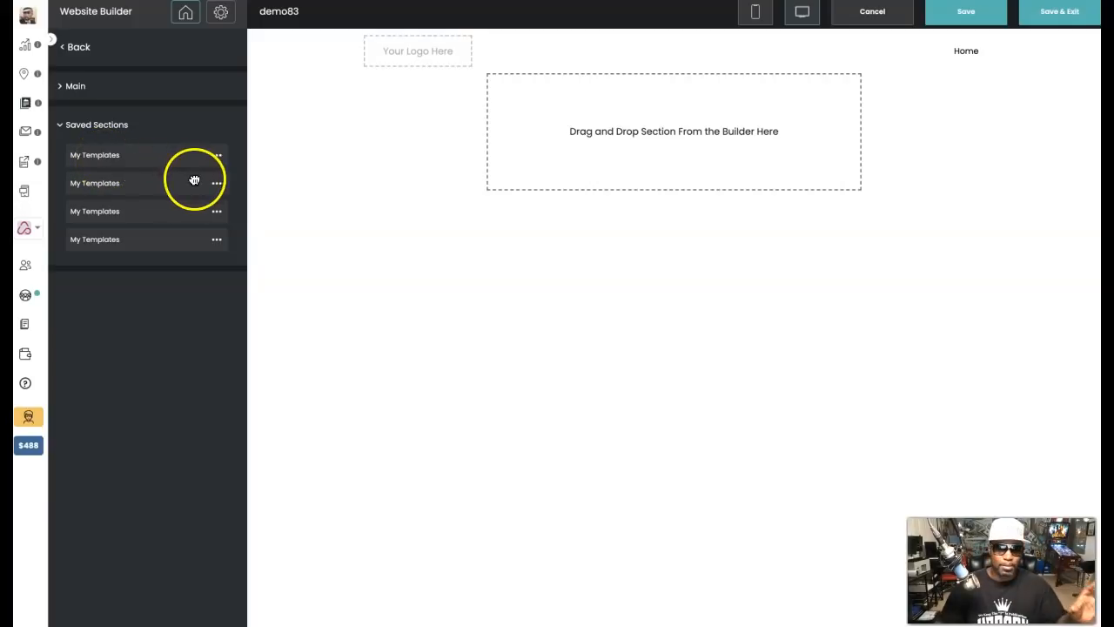
Insert the first saved section, with three product columns, into the blank Home page and confirm it.
{"action": "left_click", "coordinate": [216, 157]}
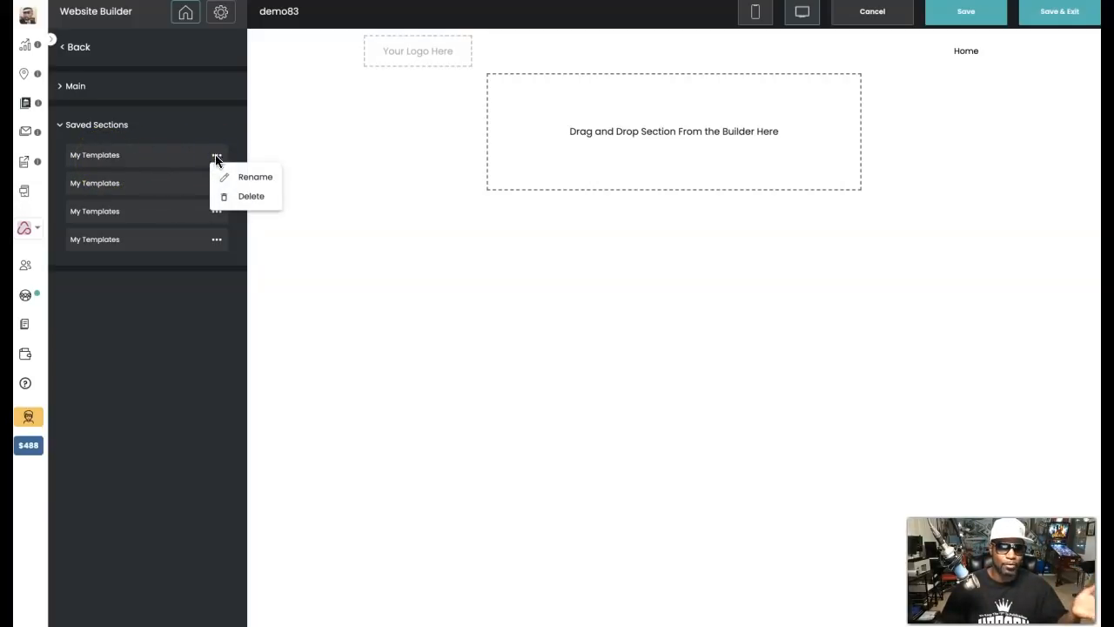
{"action": "left_click", "coordinate": [105, 158]}
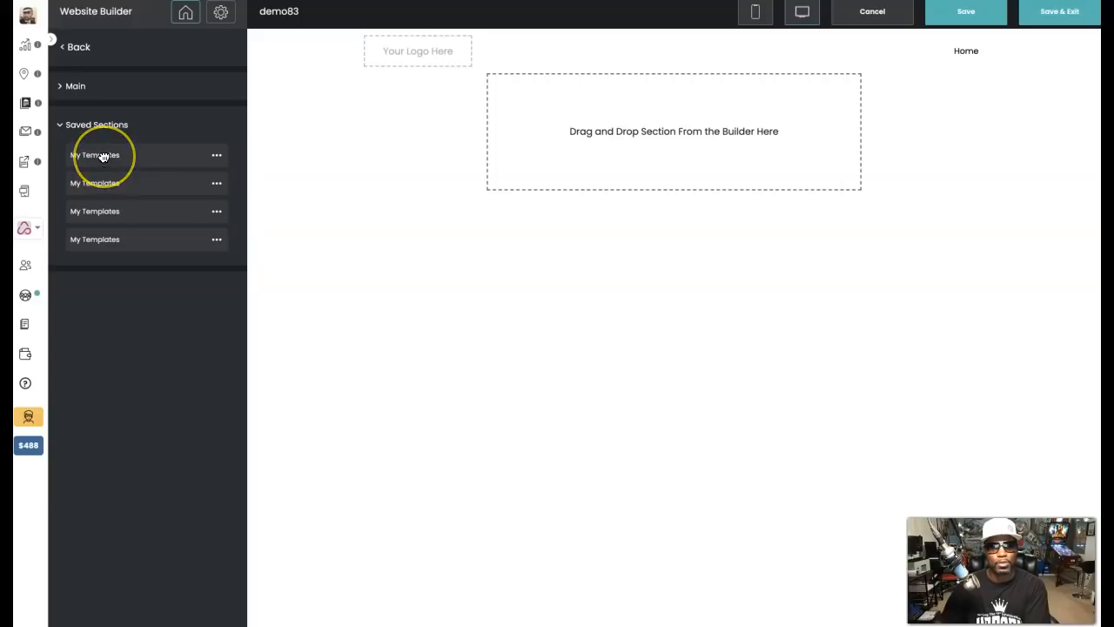
{"action": "left_click_drag", "start_coordinate": [102, 156], "coordinate": [597, 140]}
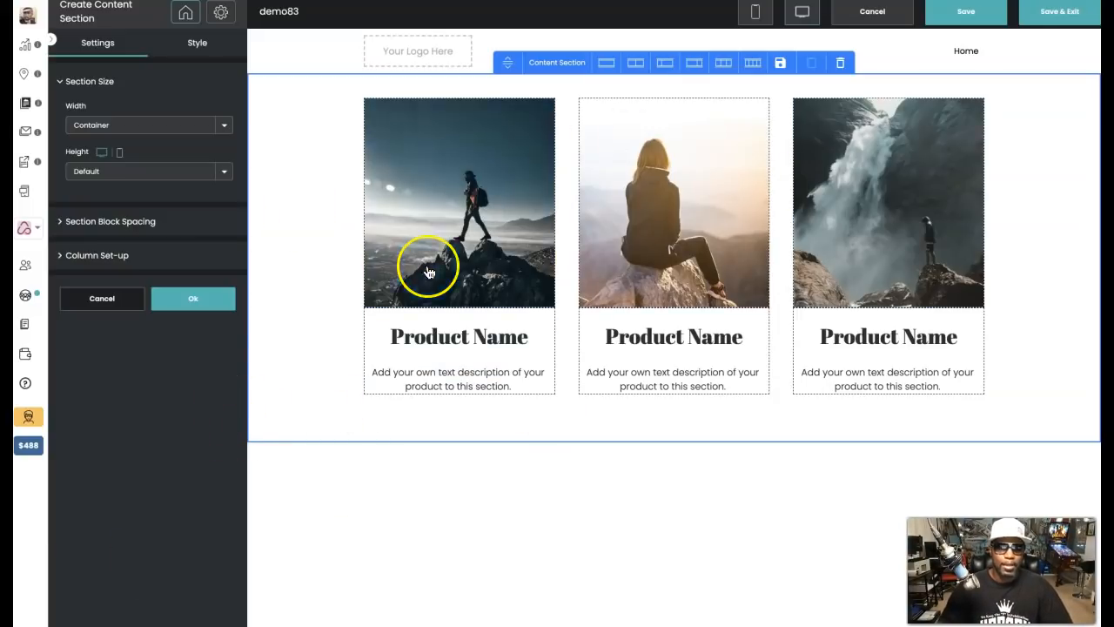
{"action": "left_click", "coordinate": [208, 306]}
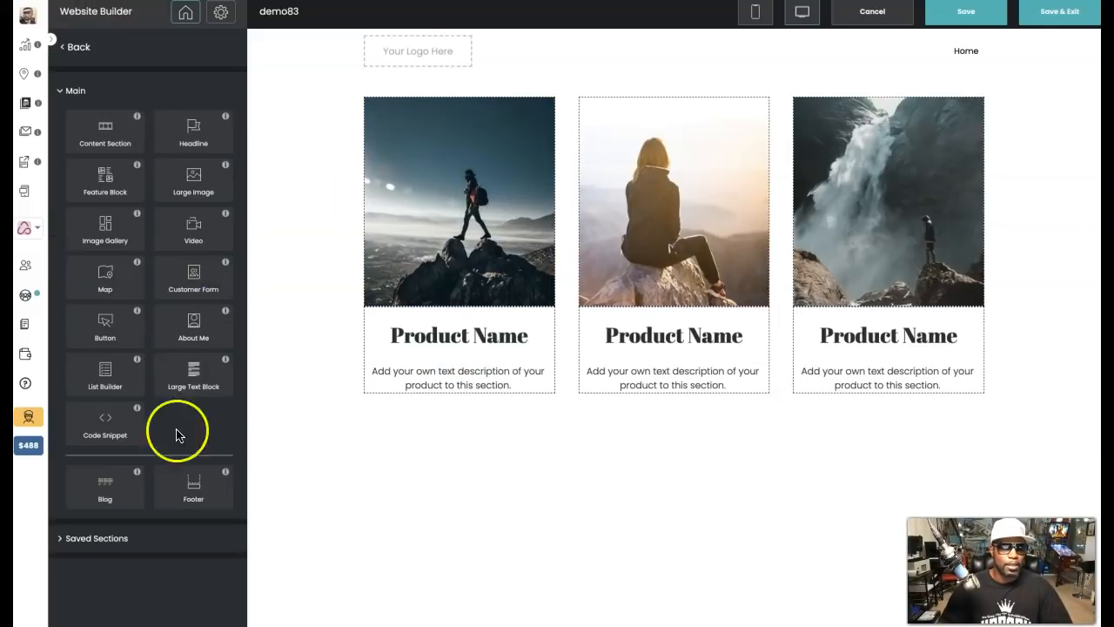
Insert the fourth saved section, the red Have a Question banner, place it below the product columns, and confirm it.
{"action": "left_click", "coordinate": [91, 539]}
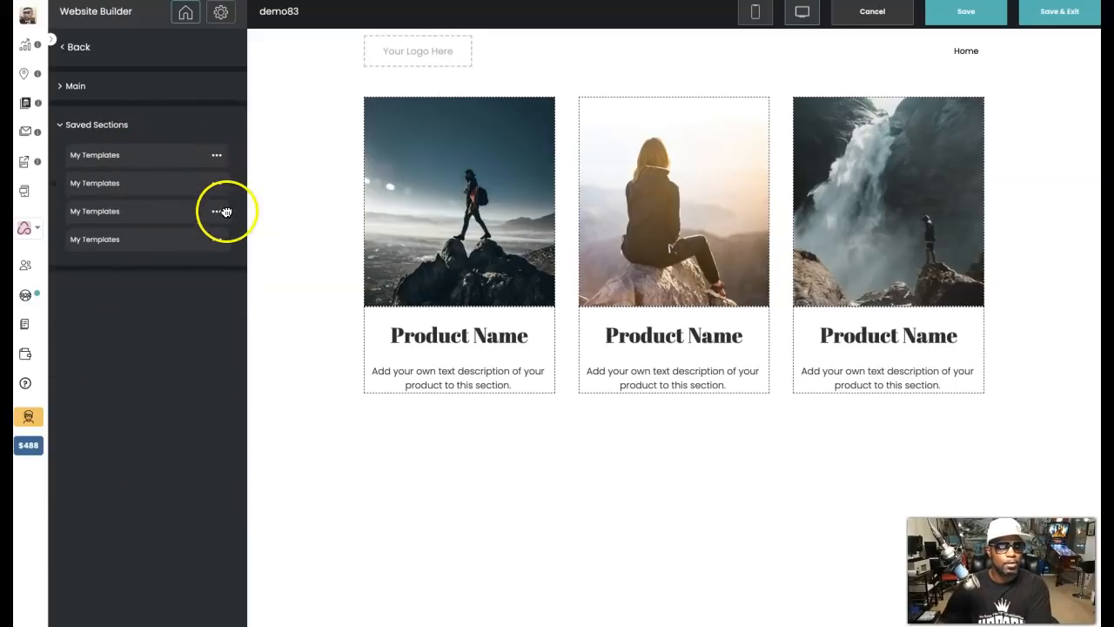
{"action": "left_click", "coordinate": [216, 241]}
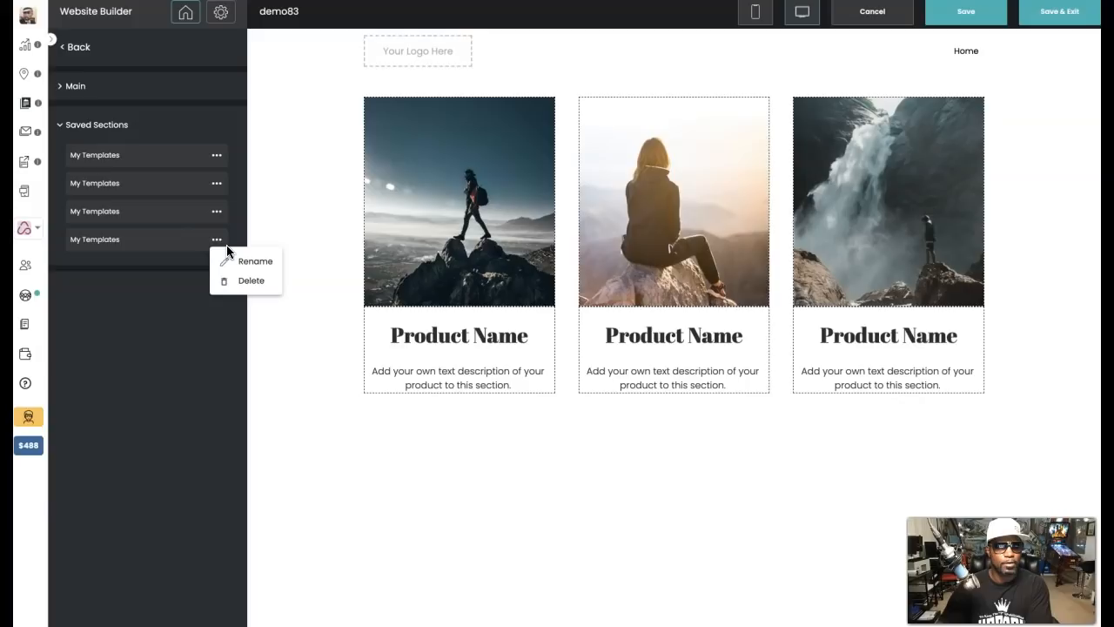
{"action": "left_click_drag", "start_coordinate": [123, 237], "coordinate": [507, 128]}
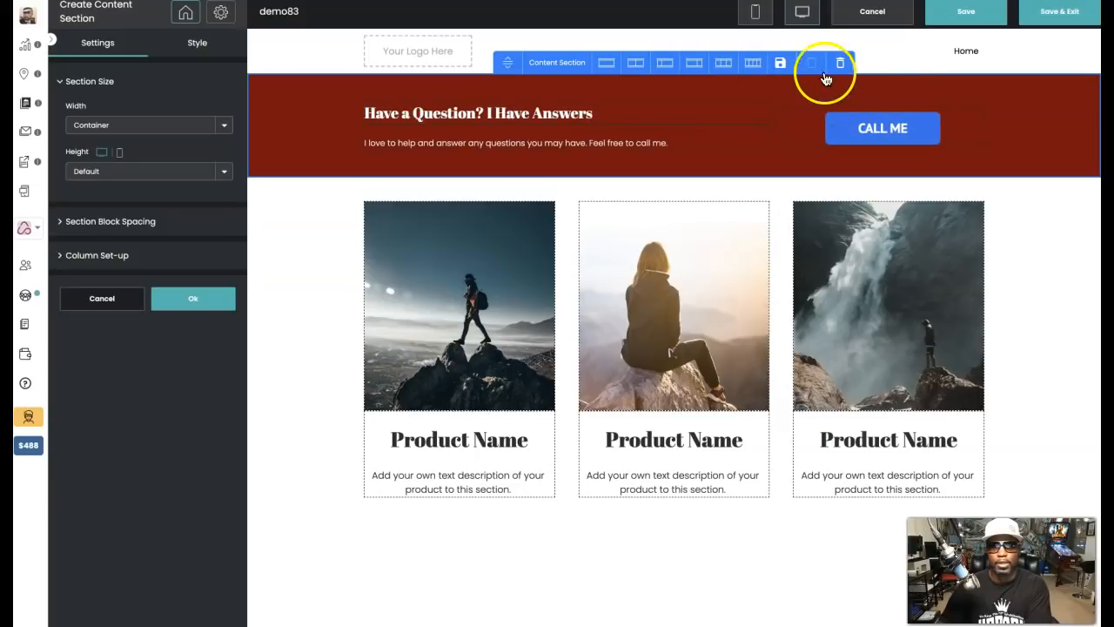
{"action": "left_click_drag", "start_coordinate": [508, 63], "coordinate": [541, 427]}
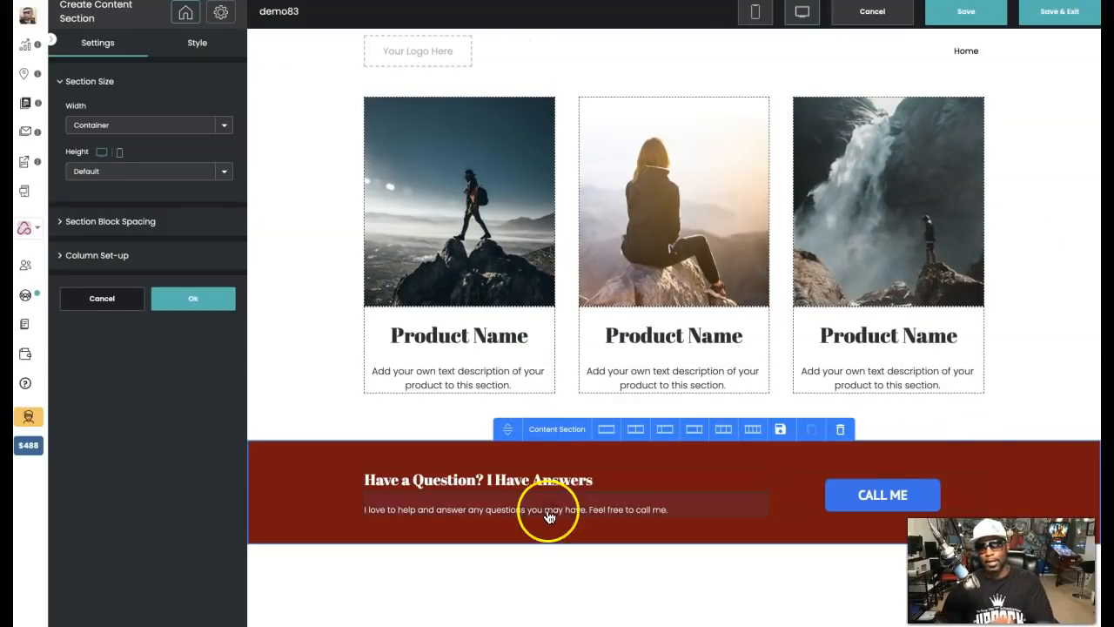
{"action": "left_click", "coordinate": [195, 300]}
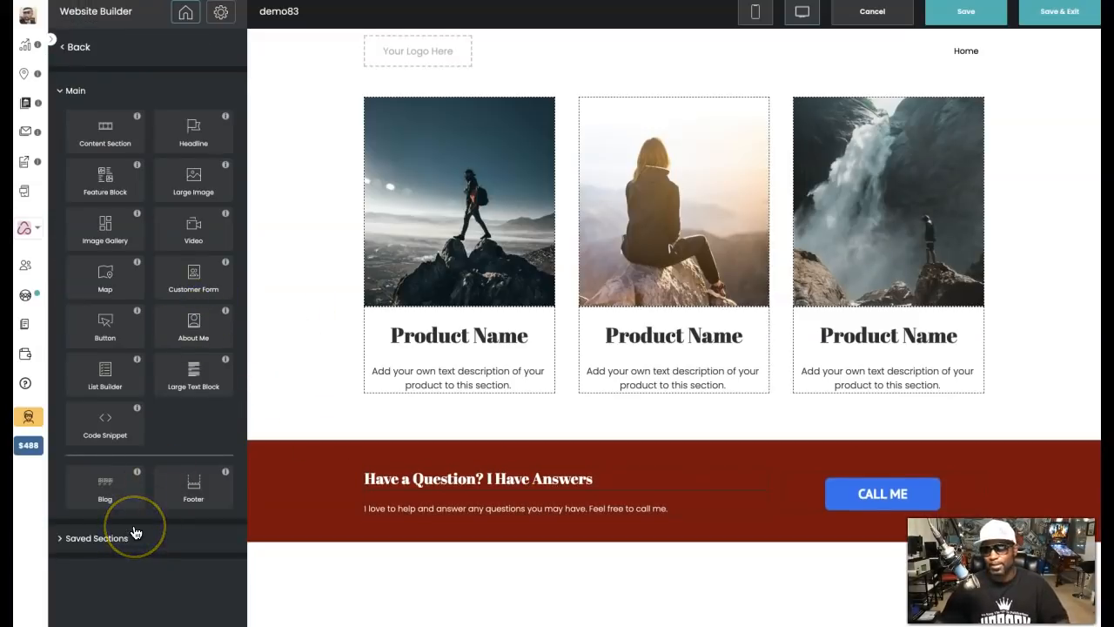
Insert the third saved section, Subscribe to our Newsletter, above the product columns and confirm it.
{"action": "left_click", "coordinate": [61, 540]}
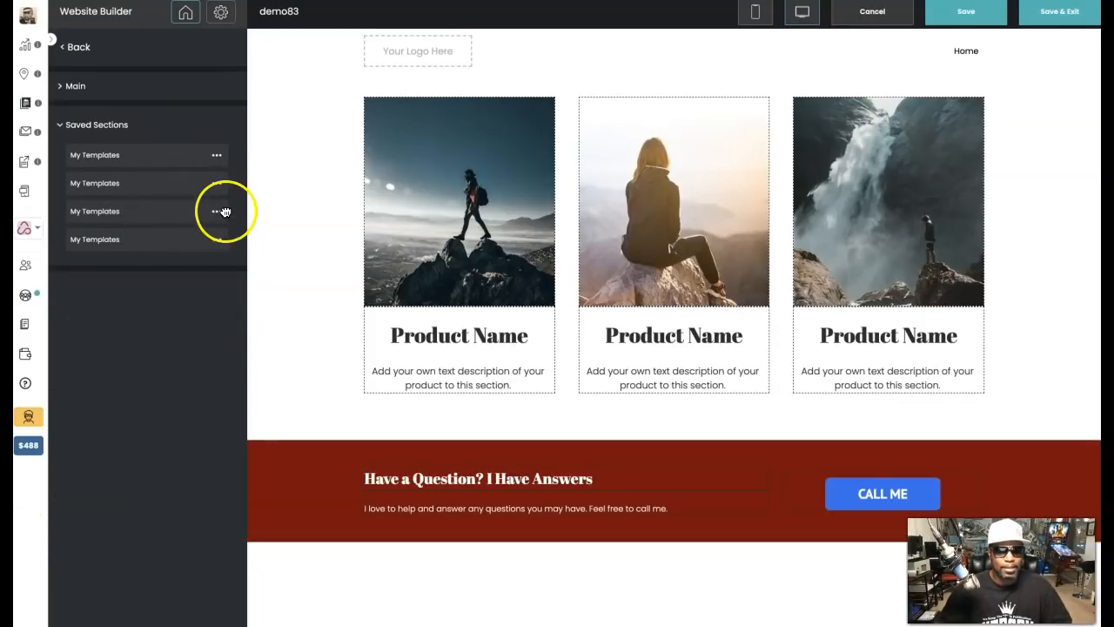
{"action": "left_click_drag", "start_coordinate": [117, 207], "coordinate": [439, 125]}
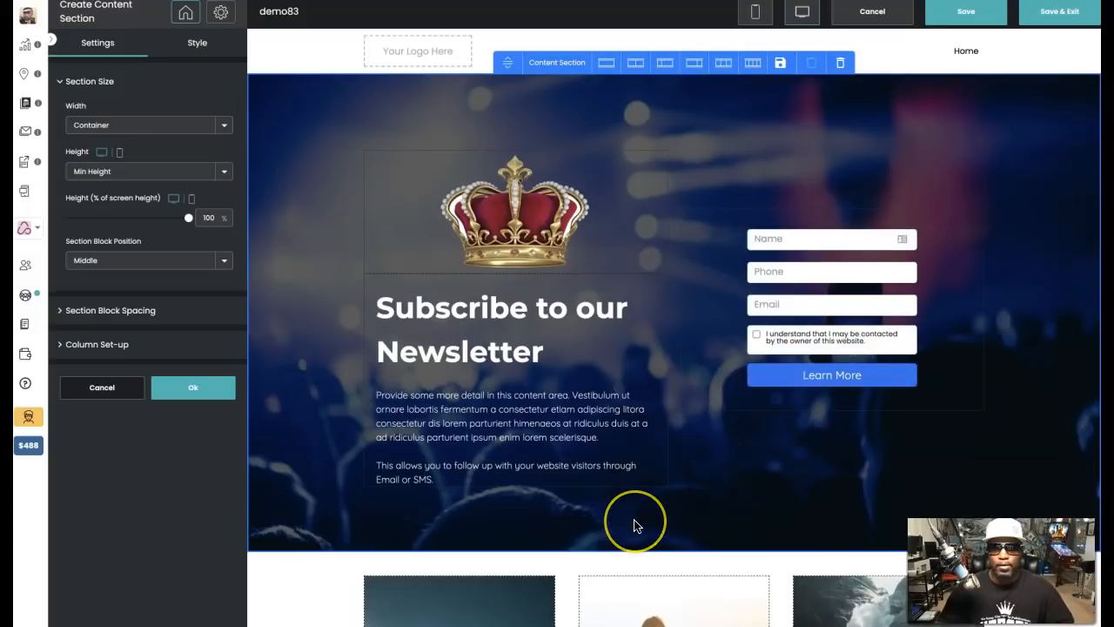
{"action": "scroll", "coordinate": [634, 526], "scroll_direction": "down", "scroll_amount": 4}
{"action": "scroll", "coordinate": [634, 525], "scroll_direction": "down", "scroll_amount": 1}
{"action": "scroll", "coordinate": [634, 526], "scroll_direction": "up", "scroll_amount": 1}
{"action": "scroll", "coordinate": [634, 526], "scroll_direction": "down", "scroll_amount": 1}
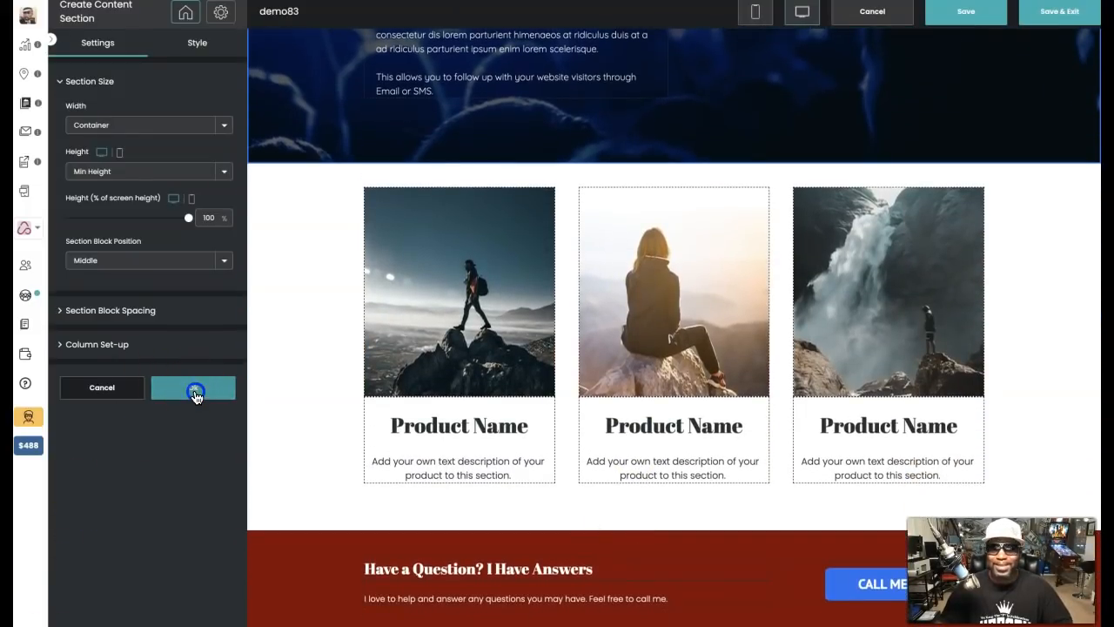
{"action": "left_click", "coordinate": [195, 394]}
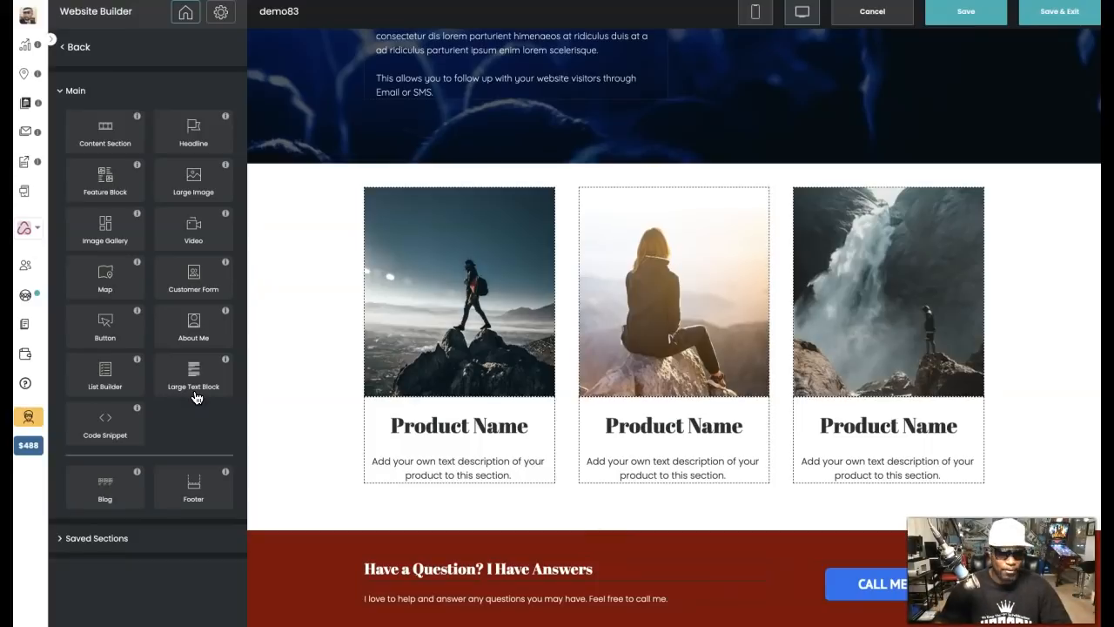
Insert the second saved section, Crypto News Now, between the product columns and the red question banner.
{"action": "left_click", "coordinate": [62, 542]}
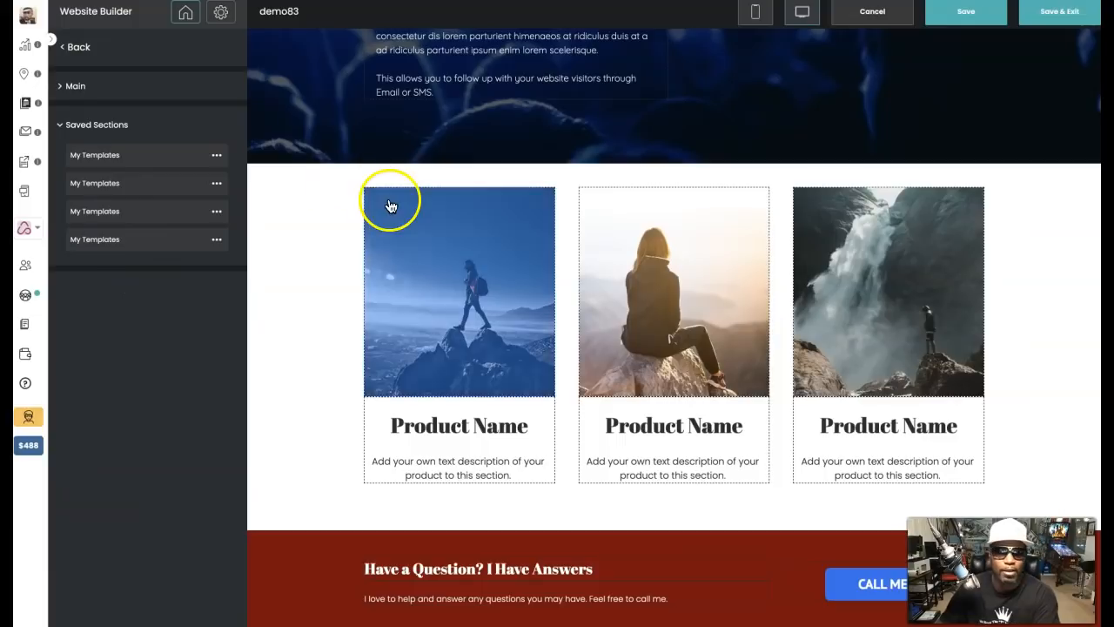
{"action": "scroll", "coordinate": [659, 75], "scroll_direction": "up", "scroll_amount": 5}
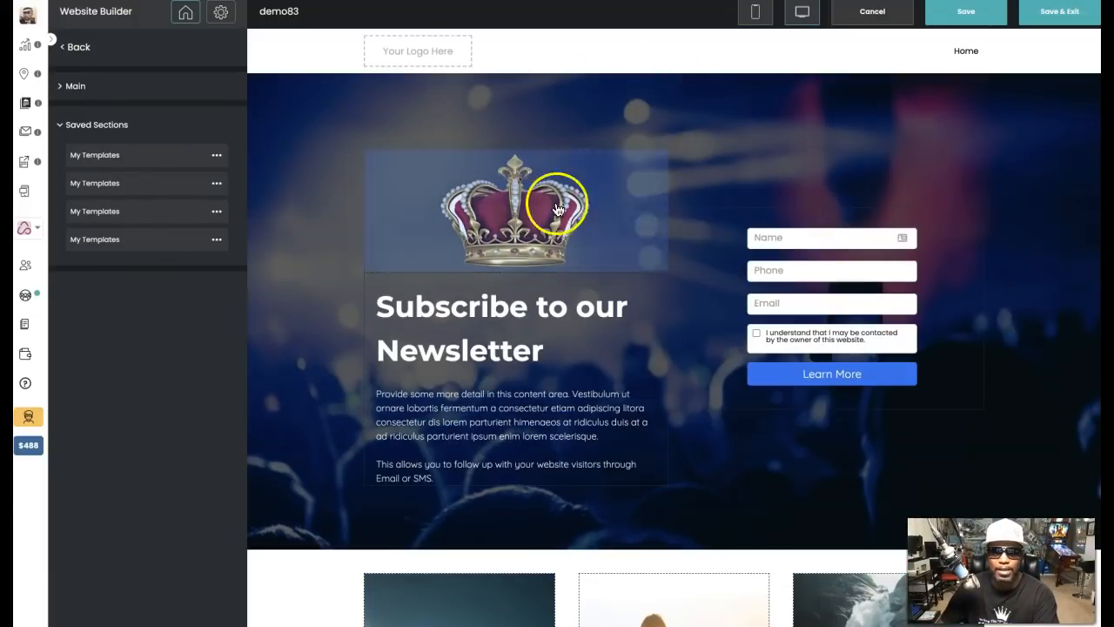
{"action": "scroll", "coordinate": [790, 236], "scroll_direction": "down", "scroll_amount": 1}
{"action": "scroll", "coordinate": [548, 311], "scroll_direction": "down", "scroll_amount": 5}
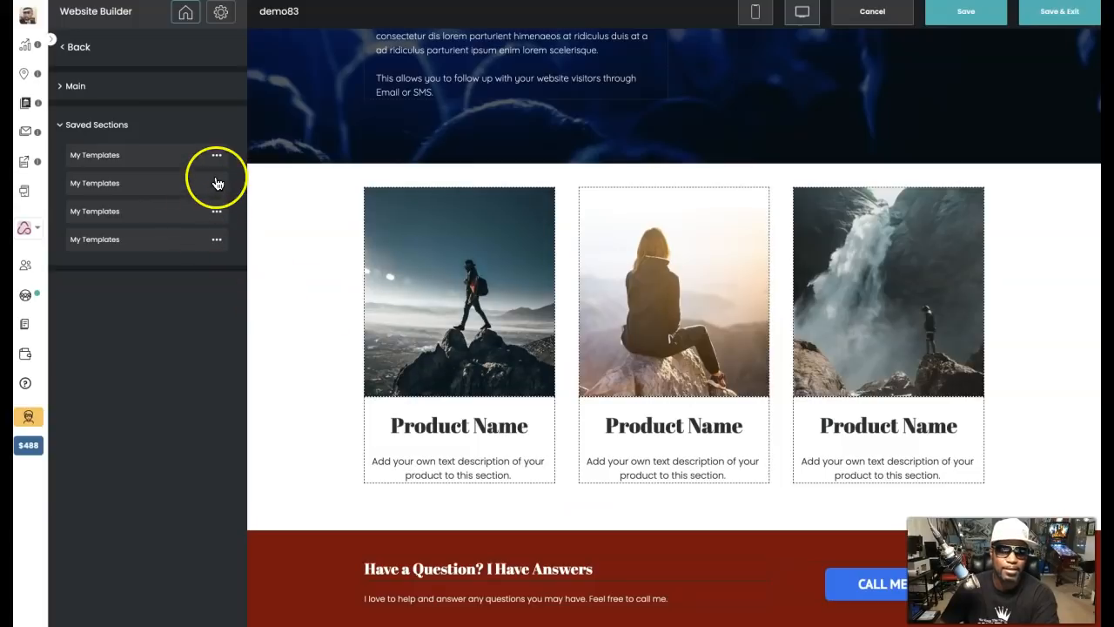
{"action": "left_click_drag", "start_coordinate": [143, 180], "coordinate": [566, 506]}
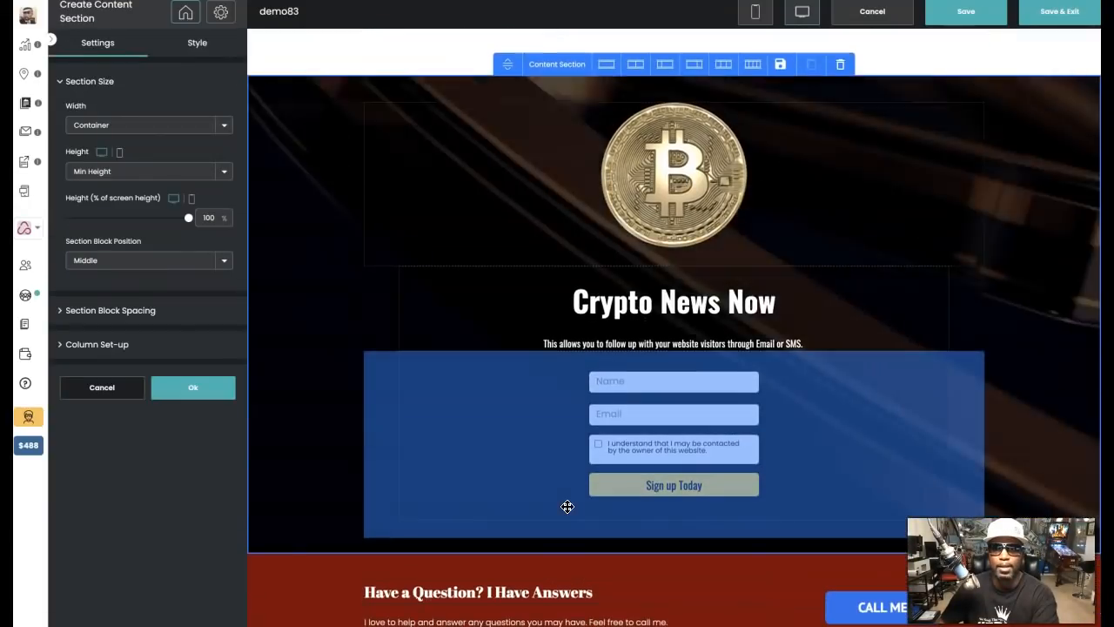
{"action": "scroll", "coordinate": [566, 507], "scroll_direction": "up", "scroll_amount": 6}
{"action": "scroll", "coordinate": [566, 506], "scroll_direction": "down", "scroll_amount": 3}
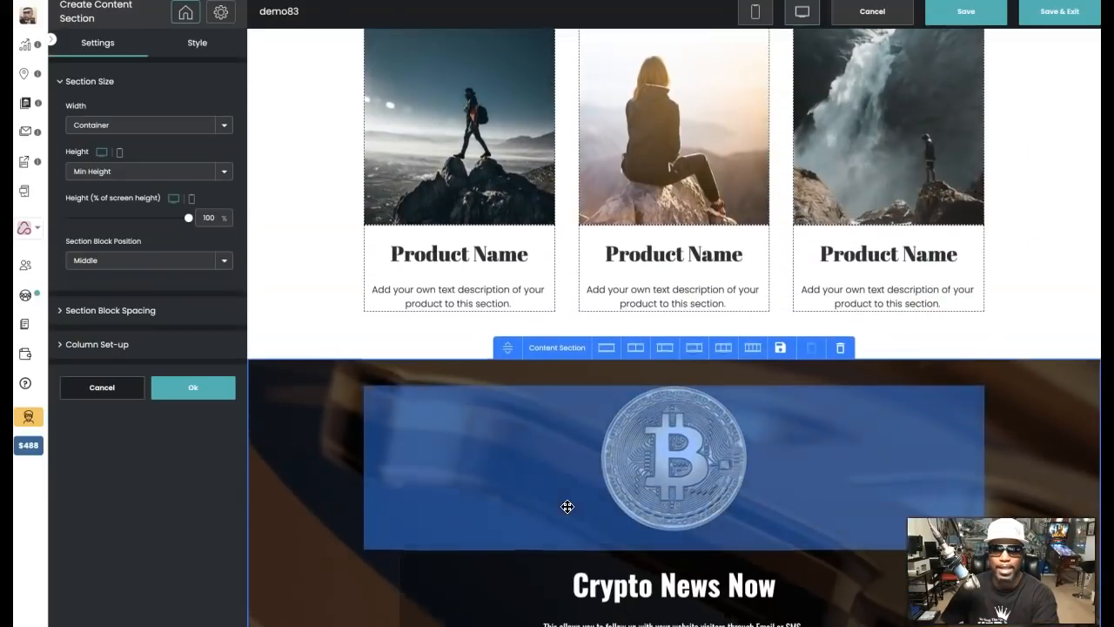
Move the Crypto News Now section directly above the product columns and confirm the section.
{"action": "left_click_drag", "start_coordinate": [507, 348], "coordinate": [515, 144]}
{"action": "left_click_drag", "start_coordinate": [516, 197], "coordinate": [516, 198]}
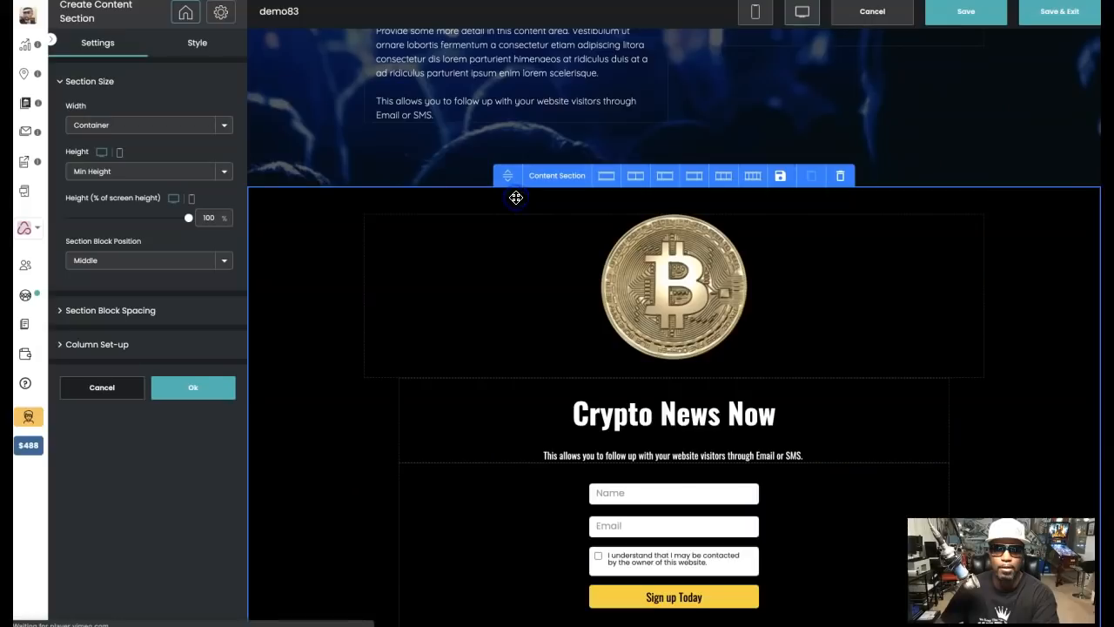
{"action": "scroll", "coordinate": [784, 73], "scroll_direction": "up", "scroll_amount": 4}
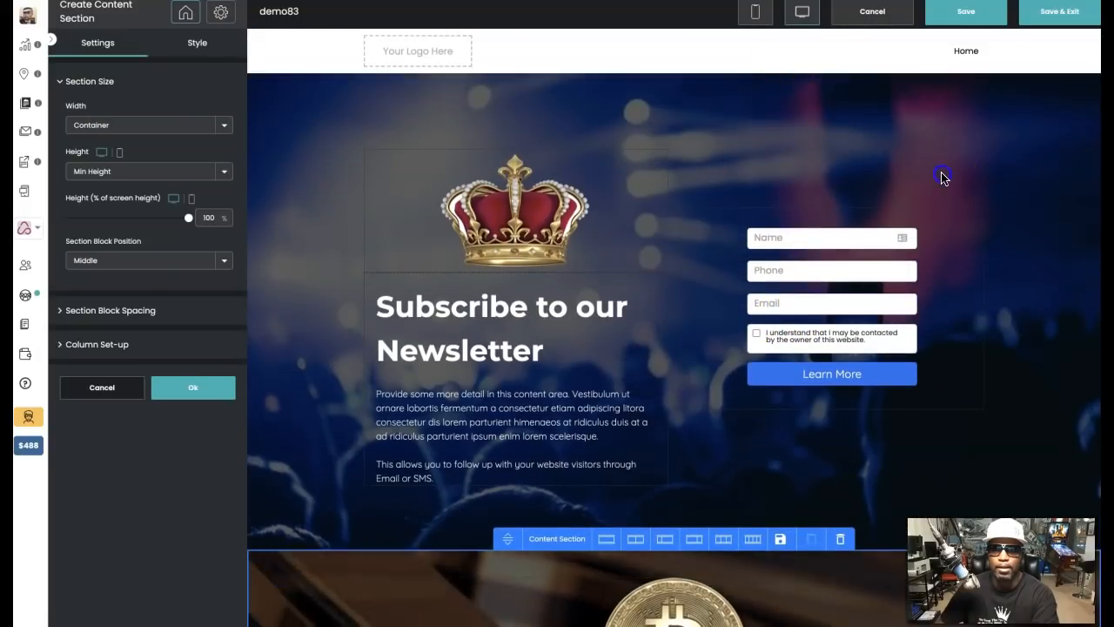
{"action": "left_click", "coordinate": [398, 299]}
{"action": "left_click", "coordinate": [190, 389]}
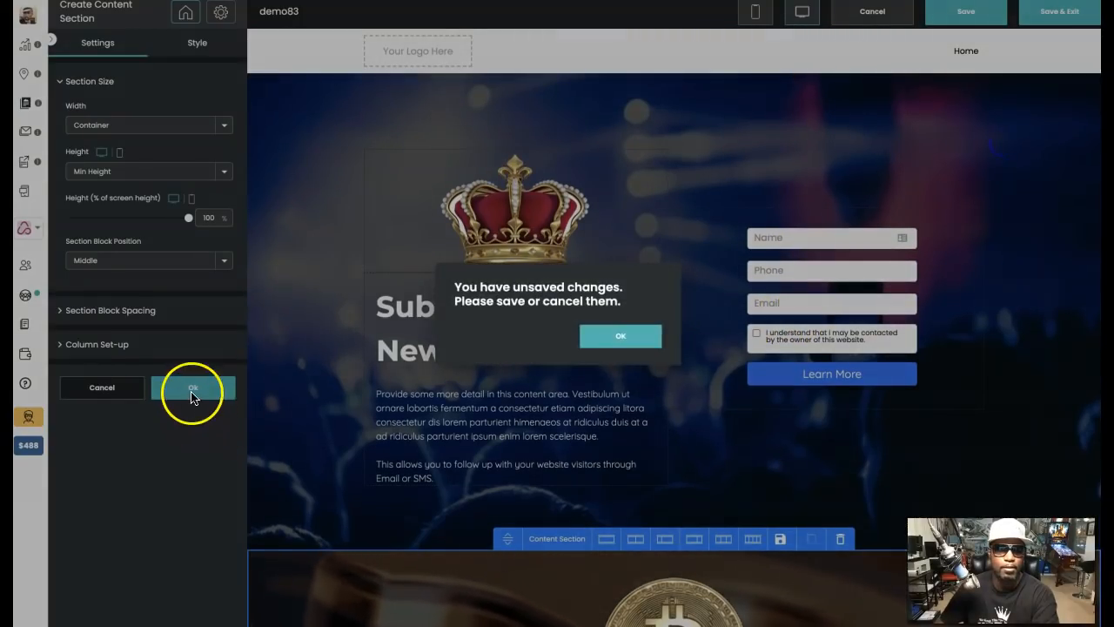
{"action": "left_click", "coordinate": [547, 185]}
{"action": "left_click", "coordinate": [690, 124]}
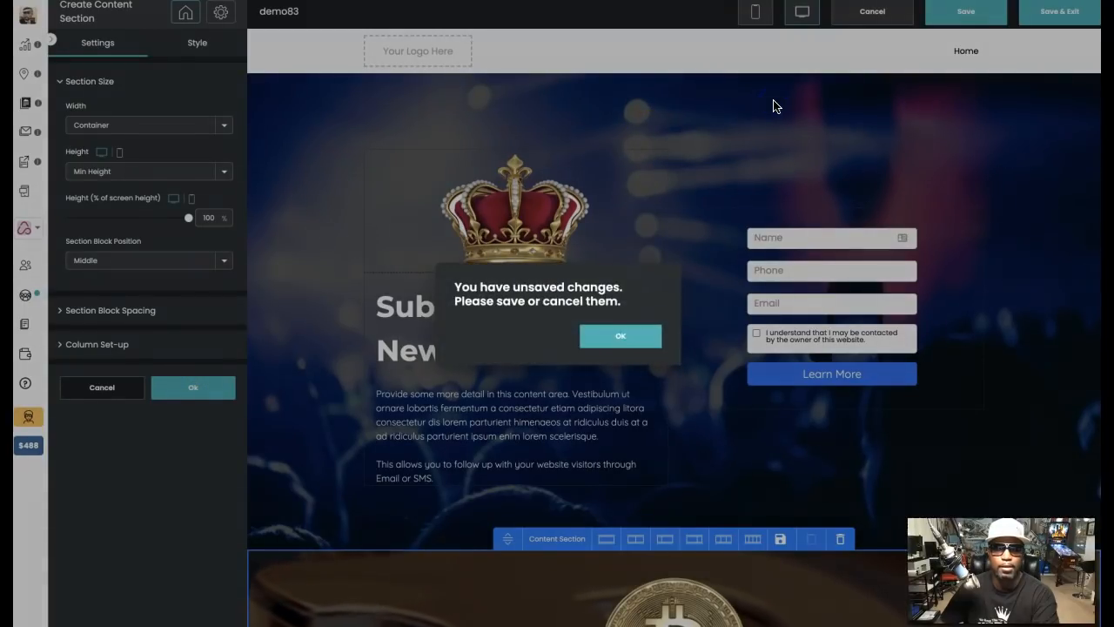
{"action": "left_click", "coordinate": [601, 336]}
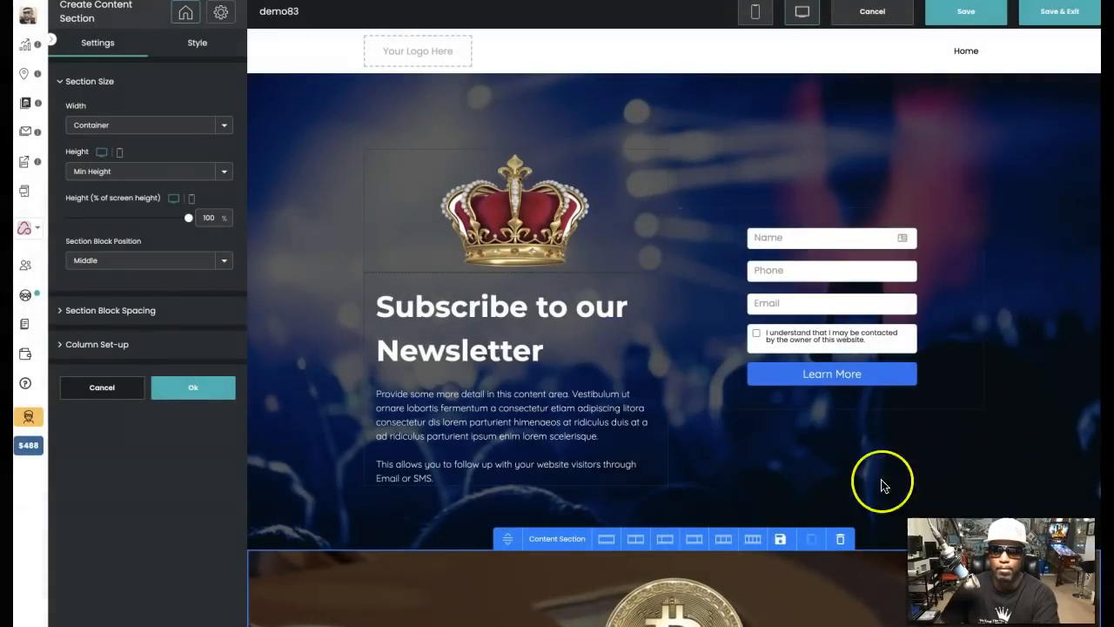
{"action": "scroll", "coordinate": [883, 483], "scroll_direction": "down", "scroll_amount": 5}
{"action": "left_click", "coordinate": [927, 188]}
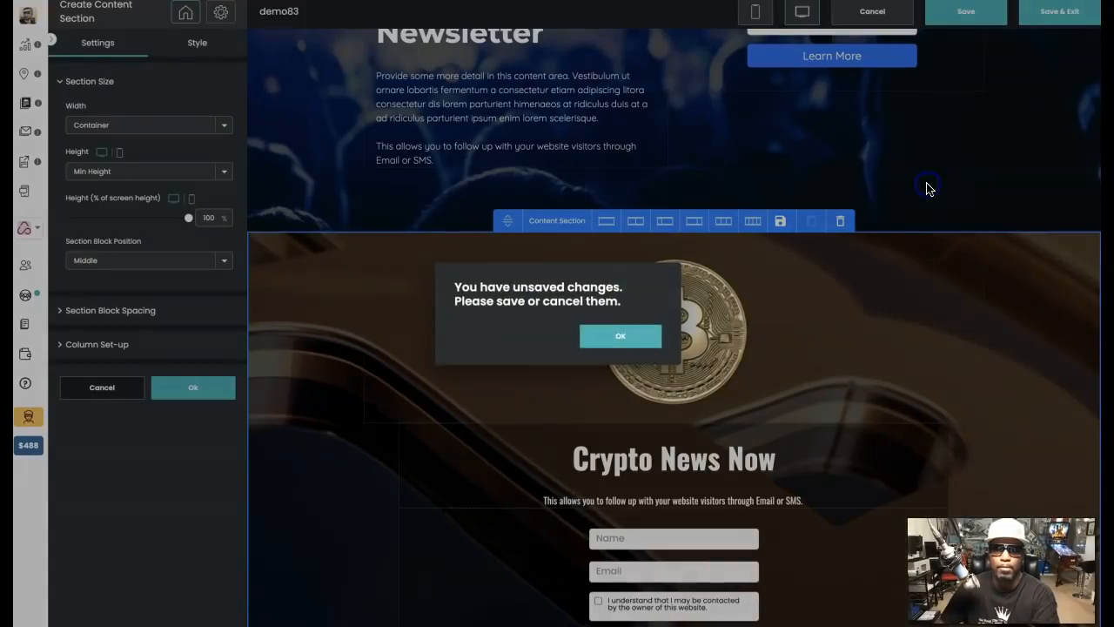
{"action": "left_click", "coordinate": [621, 335]}
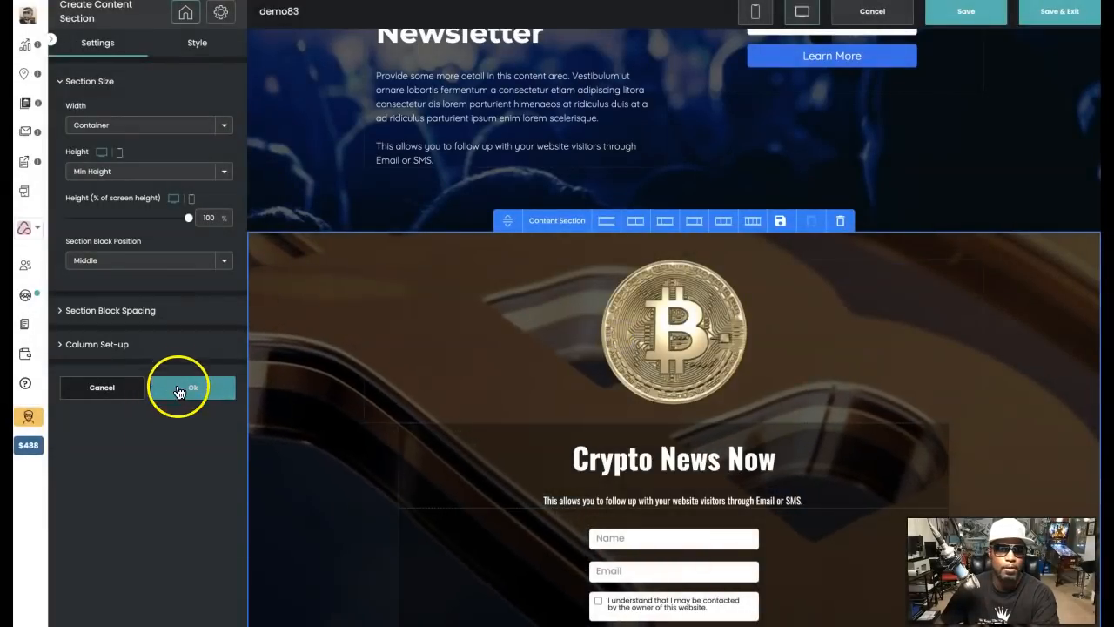
{"action": "left_click", "coordinate": [179, 388]}
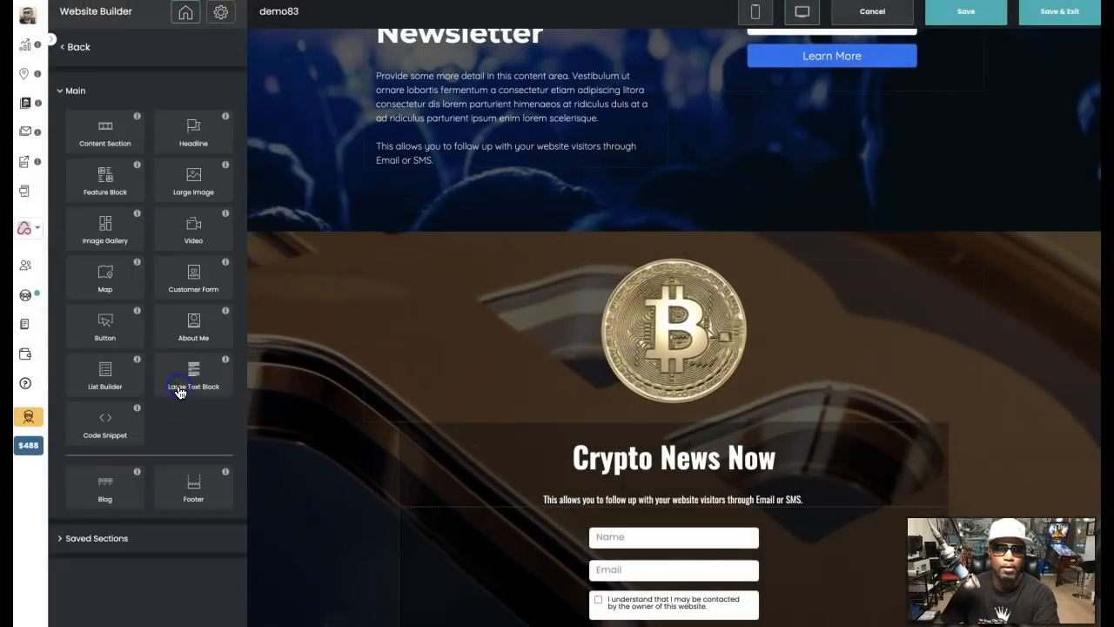
Delete the Subscribe to our Newsletter section from the Home page.
{"action": "left_click", "coordinate": [814, 191]}
{"action": "scroll", "coordinate": [815, 191], "scroll_direction": "up", "scroll_amount": 4}
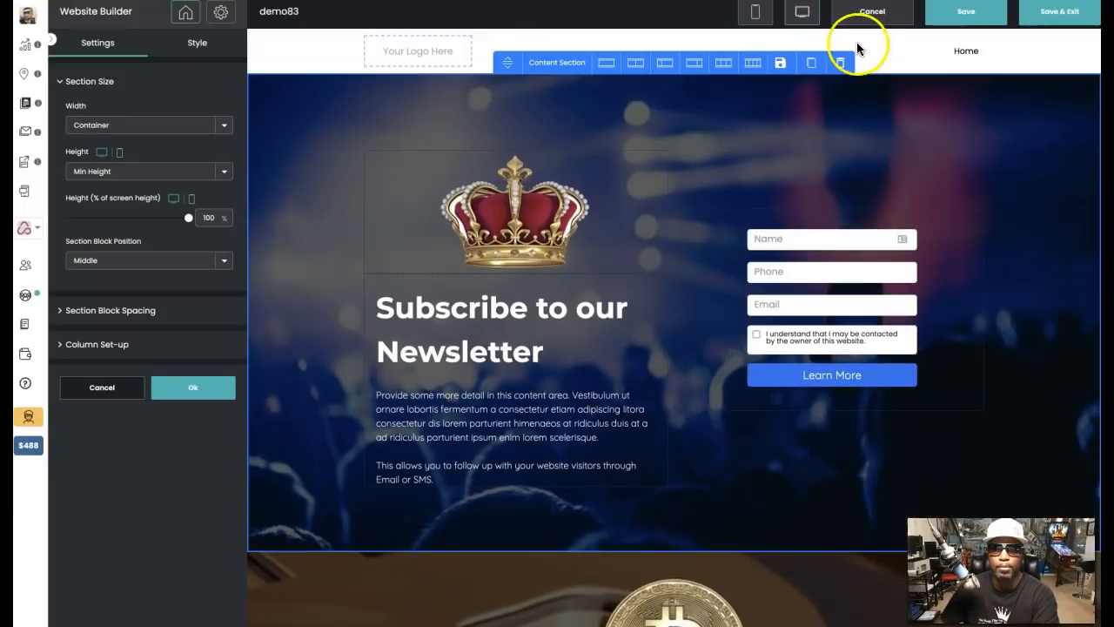
{"action": "left_click", "coordinate": [842, 62]}
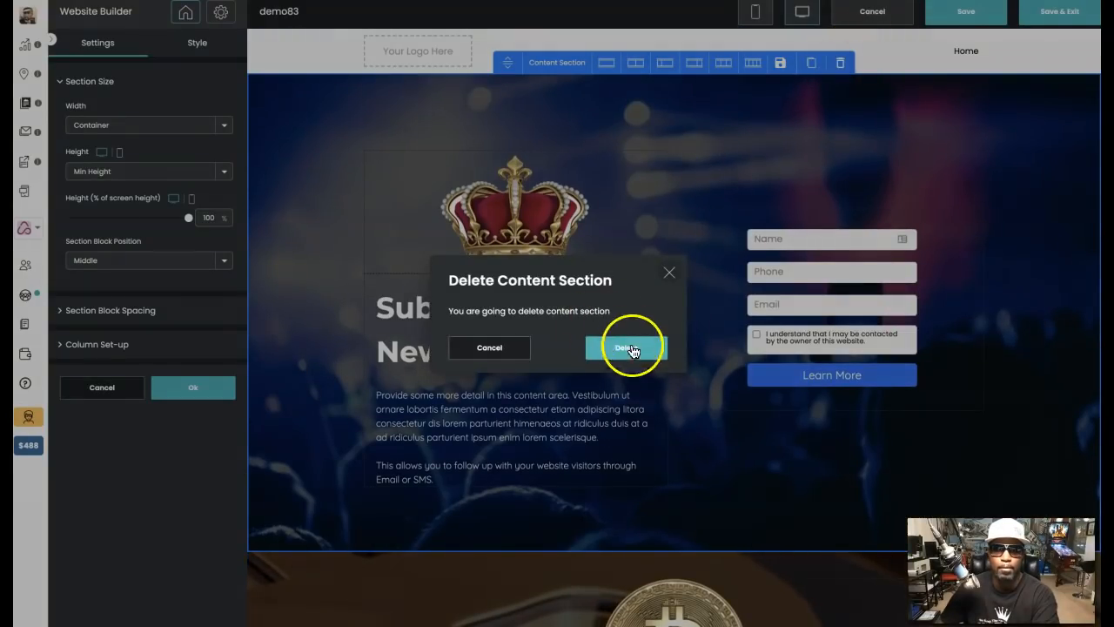
{"action": "left_click", "coordinate": [626, 348]}
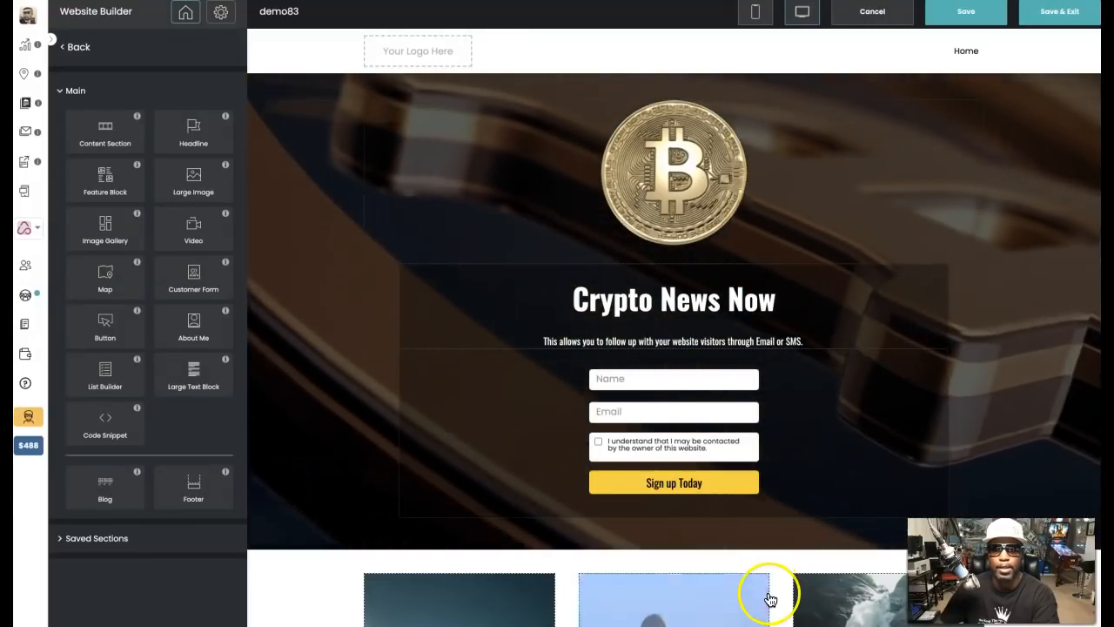
Review the assembled Home page from the Crypto News Now section down to the question banner.
{"action": "scroll", "coordinate": [770, 598], "scroll_direction": "down", "scroll_amount": 5}
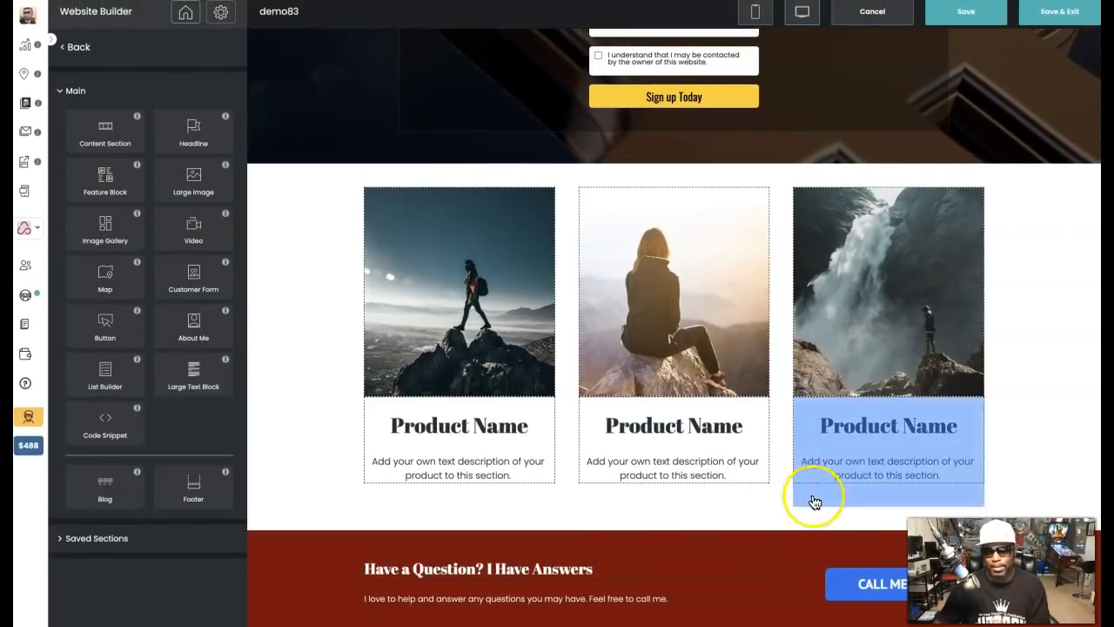
{"action": "scroll", "coordinate": [757, 477], "scroll_direction": "up", "scroll_amount": 3}
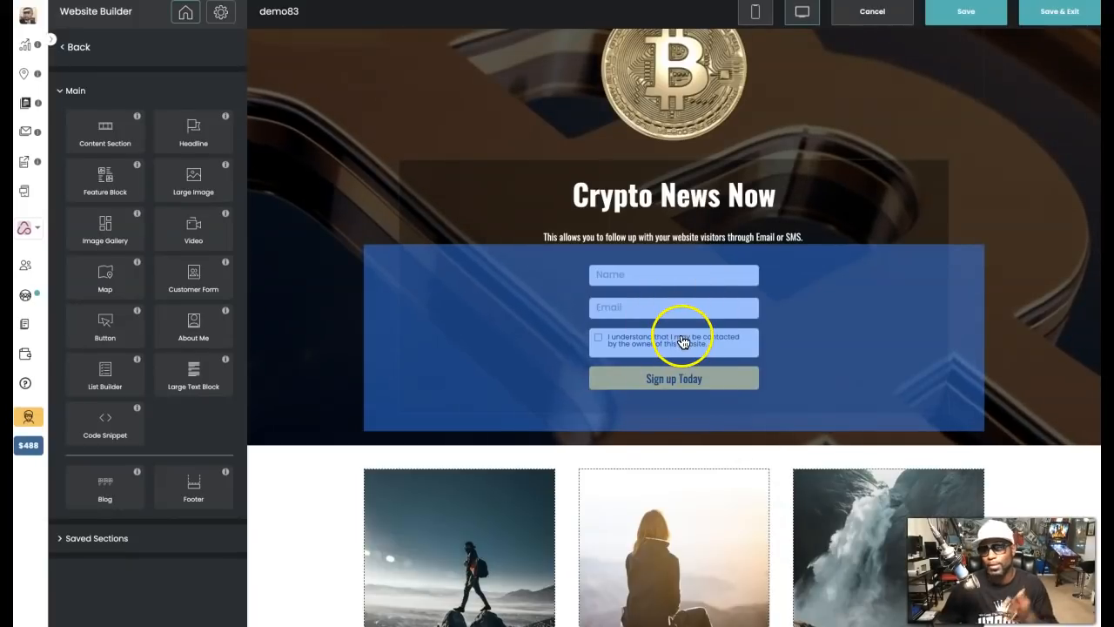
{"action": "scroll", "coordinate": [687, 423], "scroll_direction": "up", "scroll_amount": 1}
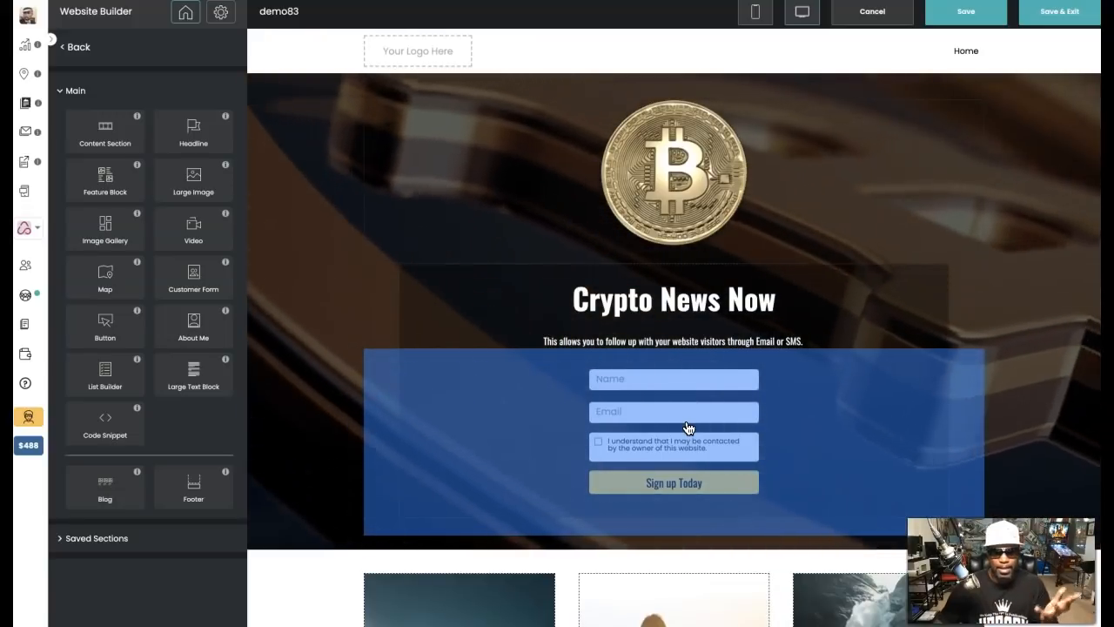
{"action": "scroll", "coordinate": [688, 426], "scroll_direction": "down", "scroll_amount": 4}
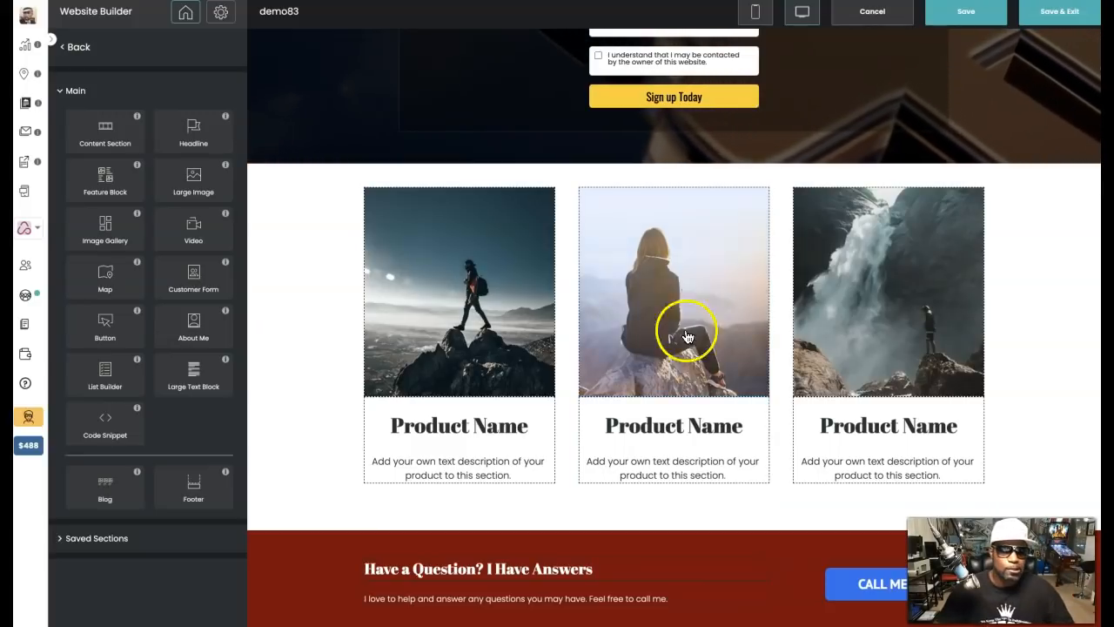
{"action": "scroll", "coordinate": [680, 293], "scroll_direction": "up", "scroll_amount": 1}
{"action": "scroll", "coordinate": [679, 293], "scroll_direction": "up", "scroll_amount": 3}
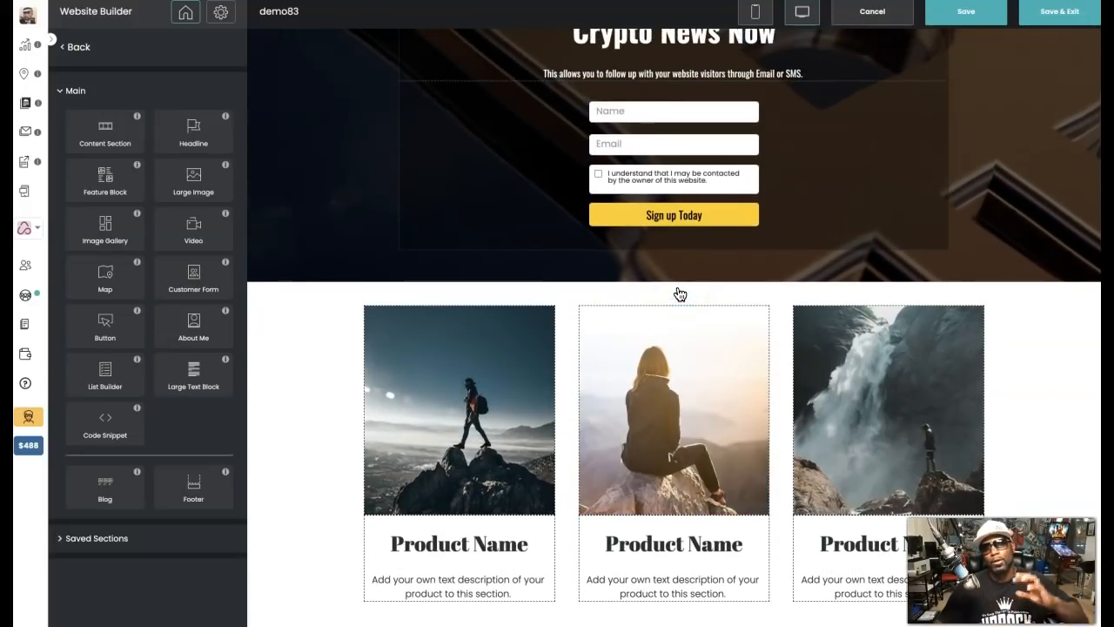
{"action": "scroll", "coordinate": [680, 294], "scroll_direction": "down", "scroll_amount": 3}
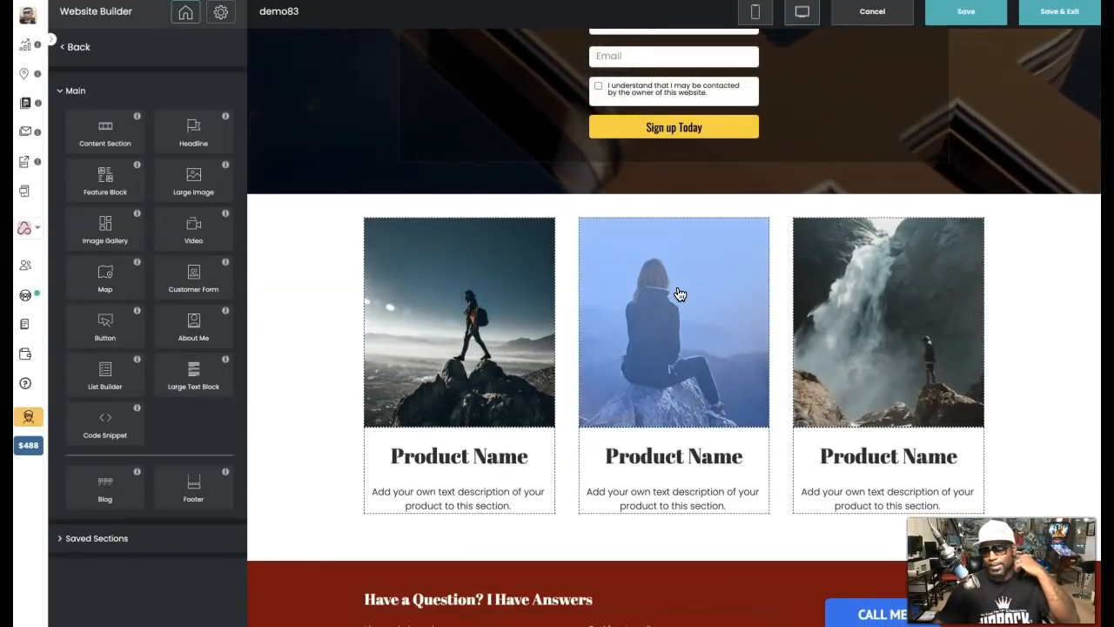
{"action": "scroll", "coordinate": [679, 293], "scroll_direction": "up", "scroll_amount": 2}
{"action": "scroll", "coordinate": [680, 293], "scroll_direction": "down", "scroll_amount": 3}
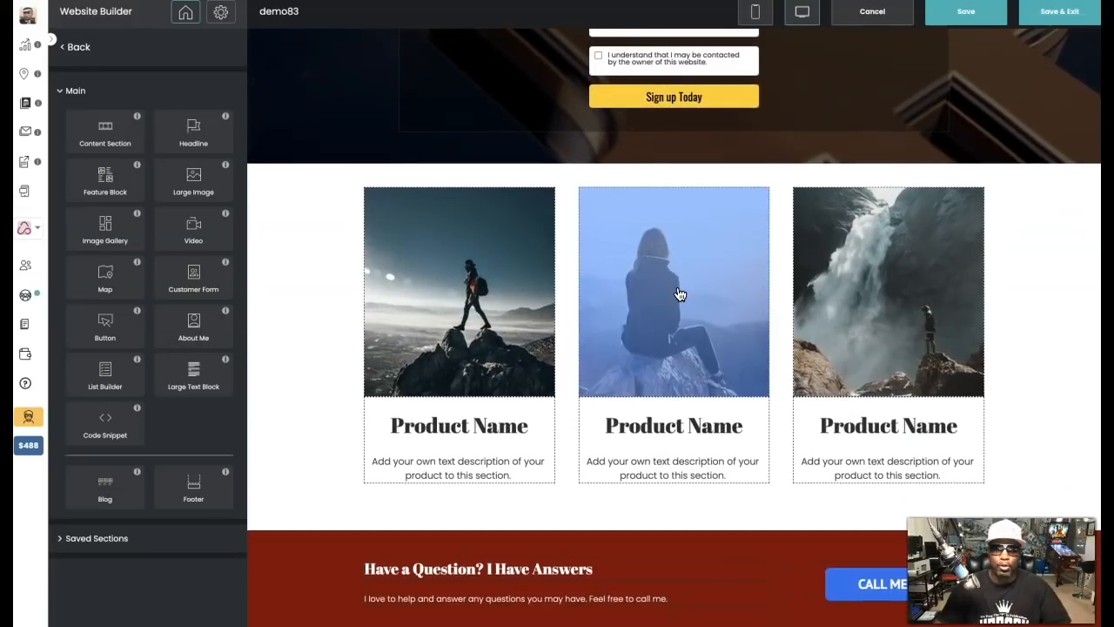
{"action": "scroll", "coordinate": [618, 167], "scroll_direction": "up", "scroll_amount": 8}
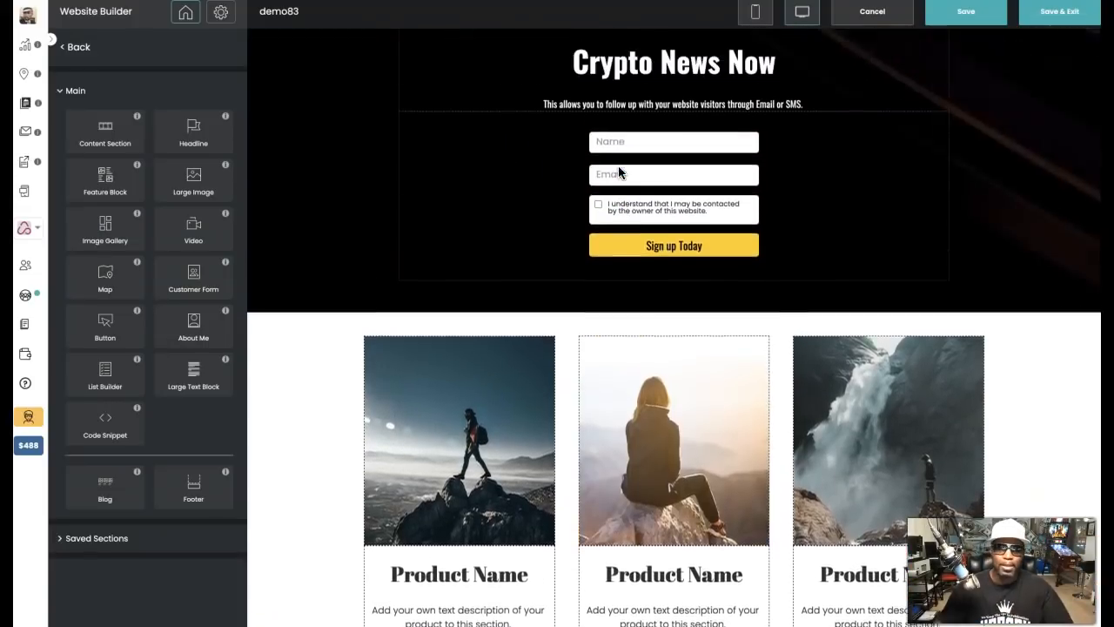
{"action": "scroll", "coordinate": [620, 172], "scroll_direction": "up", "scroll_amount": 3}
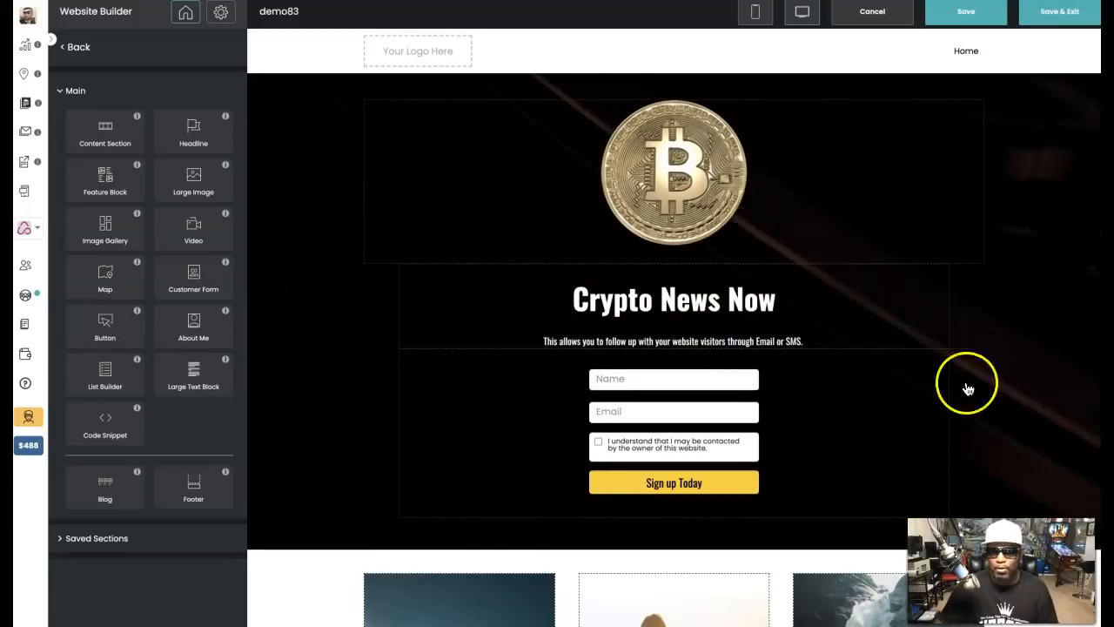
{"action": "scroll", "coordinate": [740, 590], "scroll_direction": "down", "scroll_amount": 1}
{"action": "scroll", "coordinate": [740, 590], "scroll_direction": "down", "scroll_amount": 5}
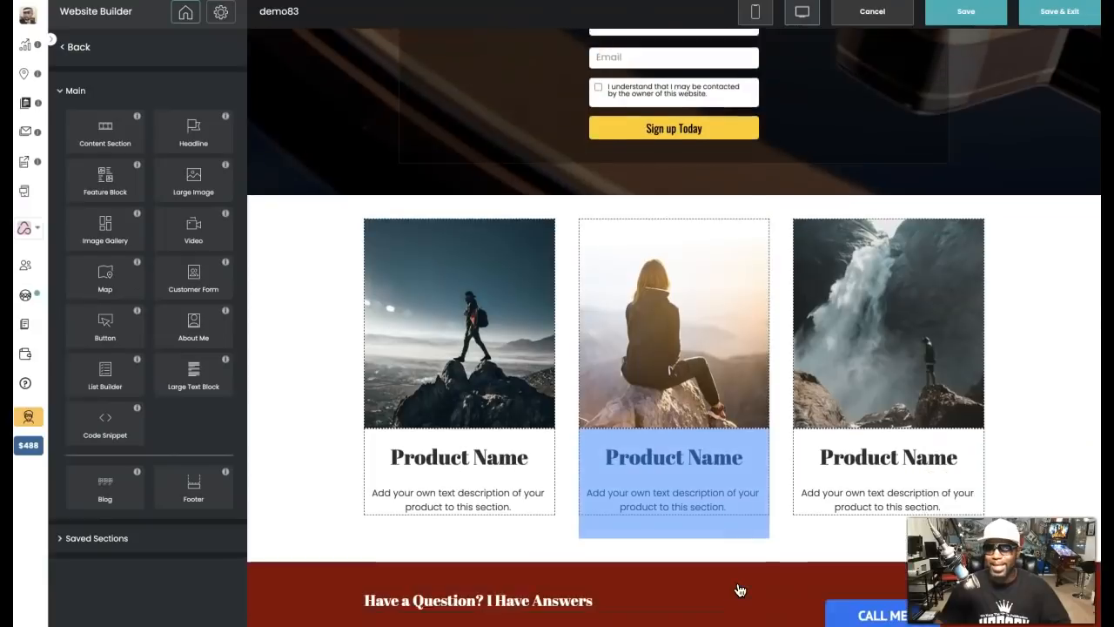